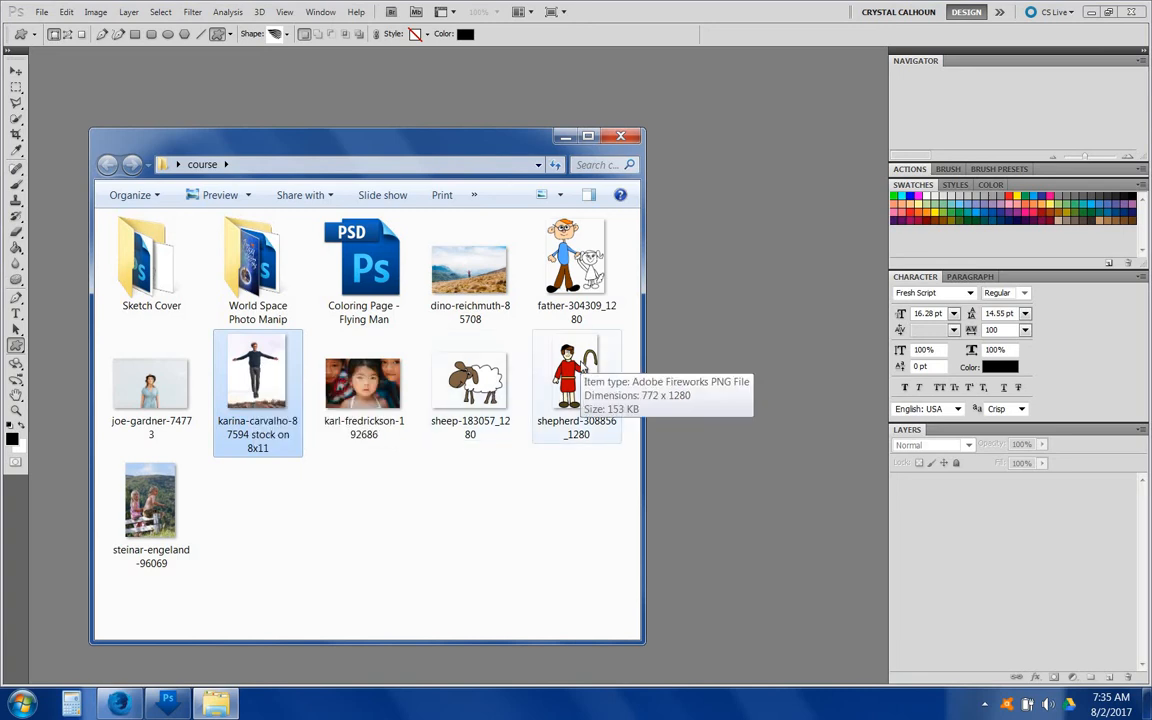
Step: Open the karina-carvalho photo and cover it with a white Solid Color fill layer at 48% opacity
{"action": "left_click_drag", "start_coordinate": [236, 350], "coordinate": [713, 357]}
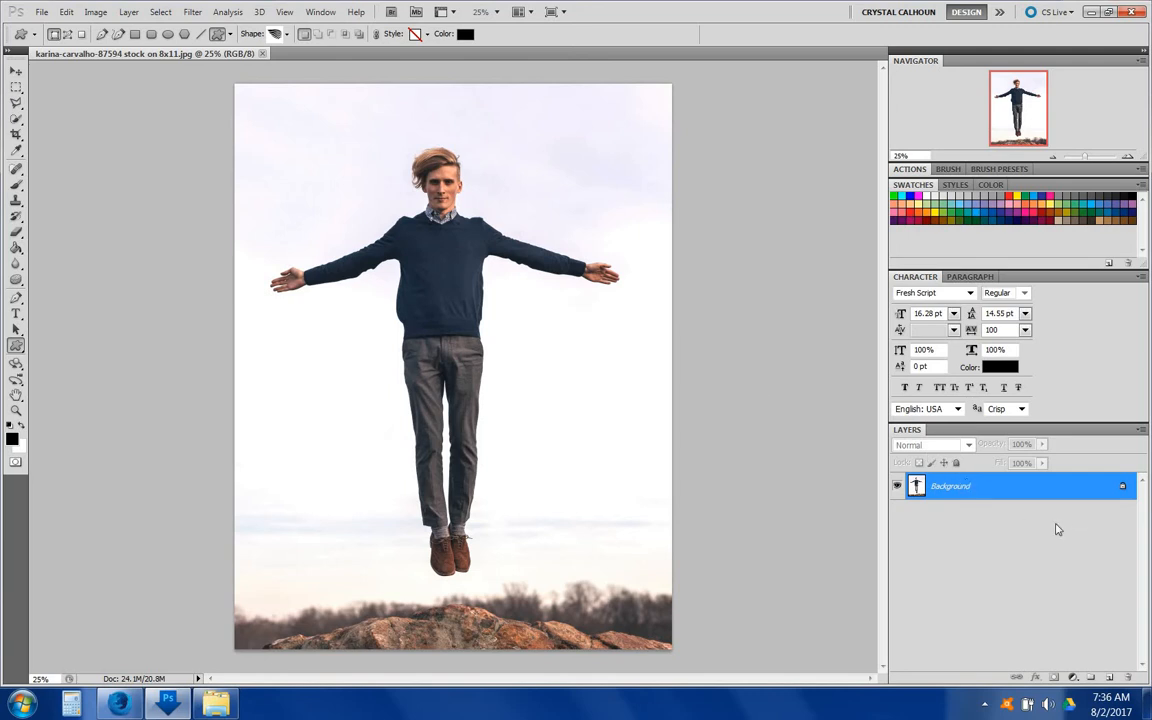
{"action": "left_click", "coordinate": [1108, 680]}
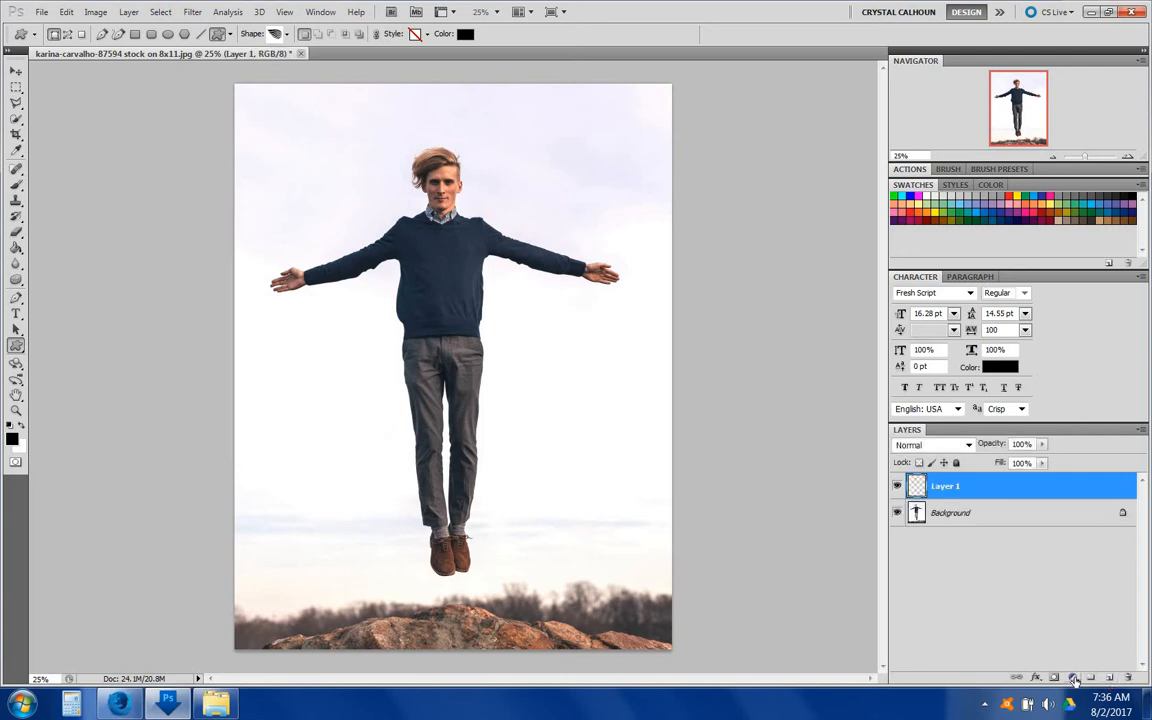
{"action": "left_click", "coordinate": [1073, 680]}
{"action": "left_click", "coordinate": [1028, 371]}
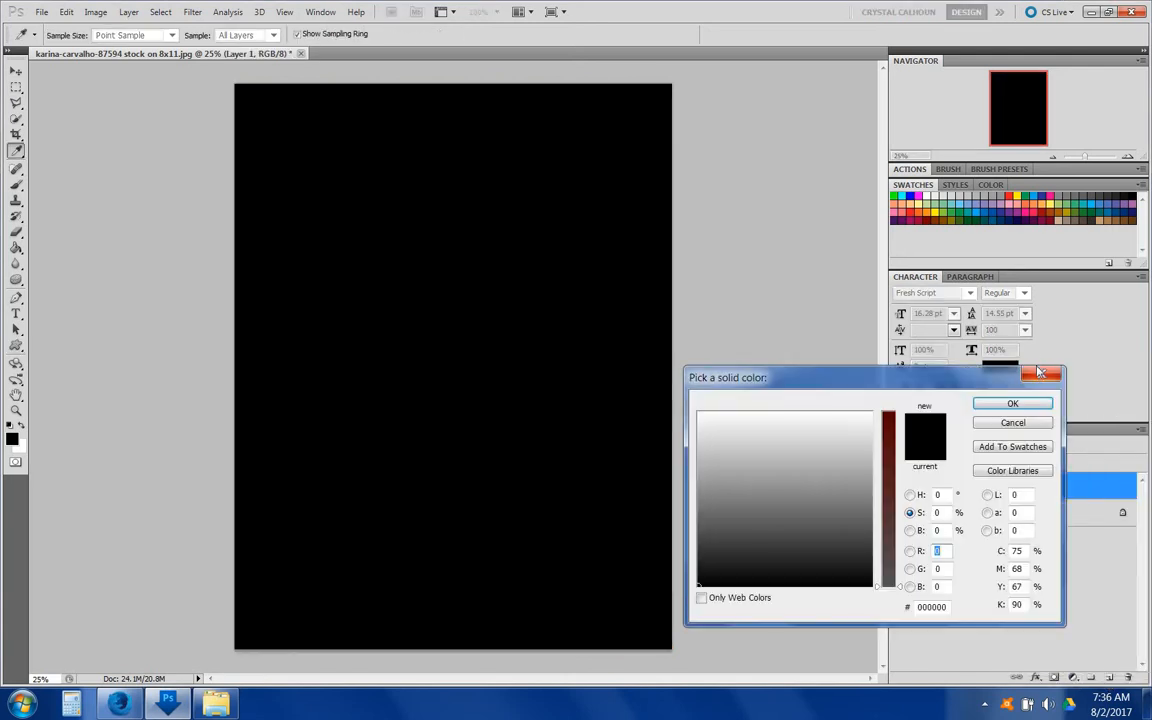
{"action": "left_click", "coordinate": [926, 196]}
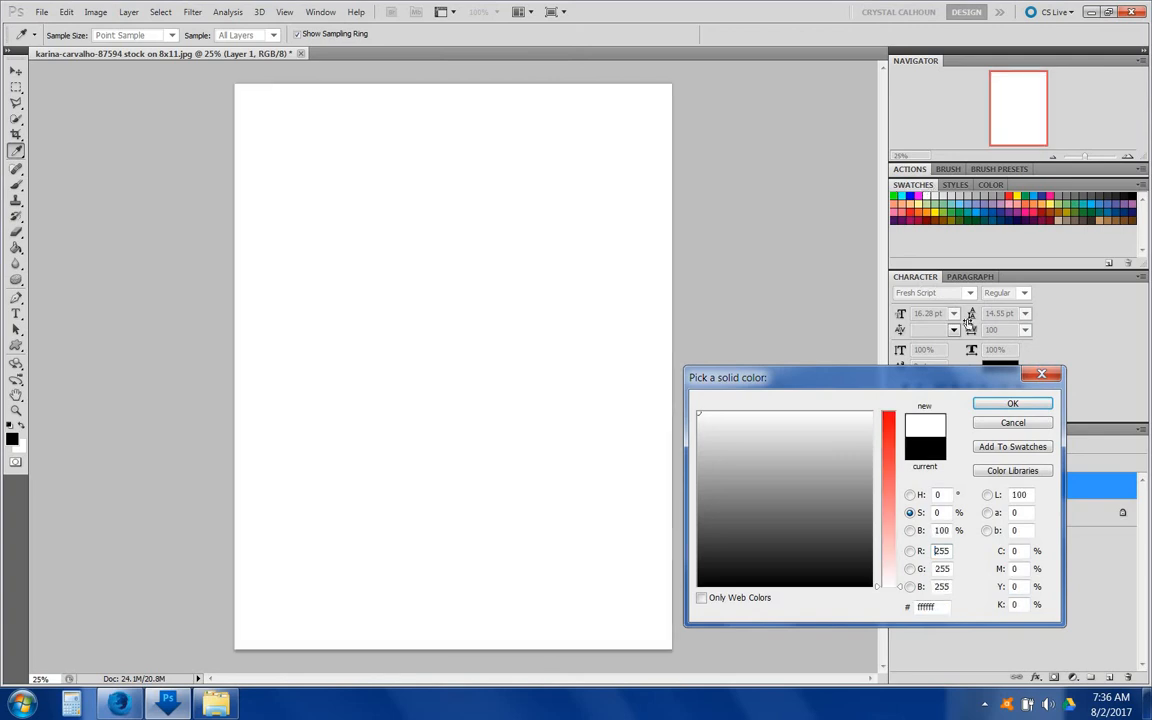
{"action": "left_click", "coordinate": [1012, 403]}
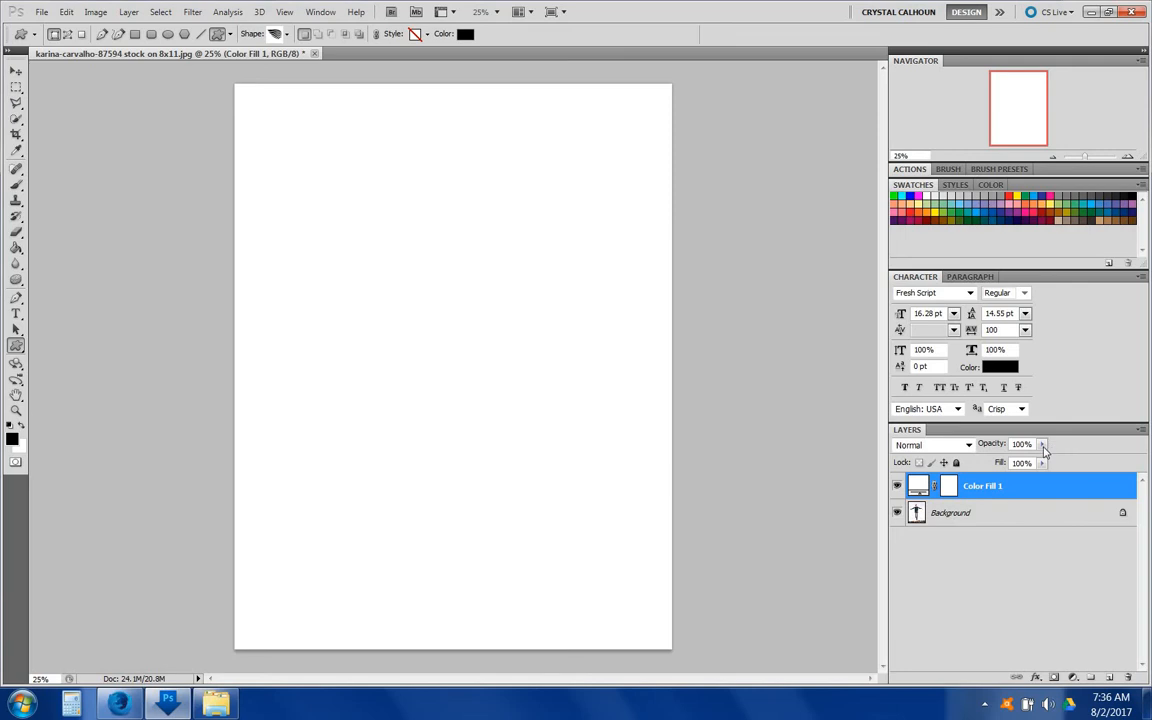
{"action": "left_click_drag", "start_coordinate": [1043, 447], "coordinate": [1005, 462]}
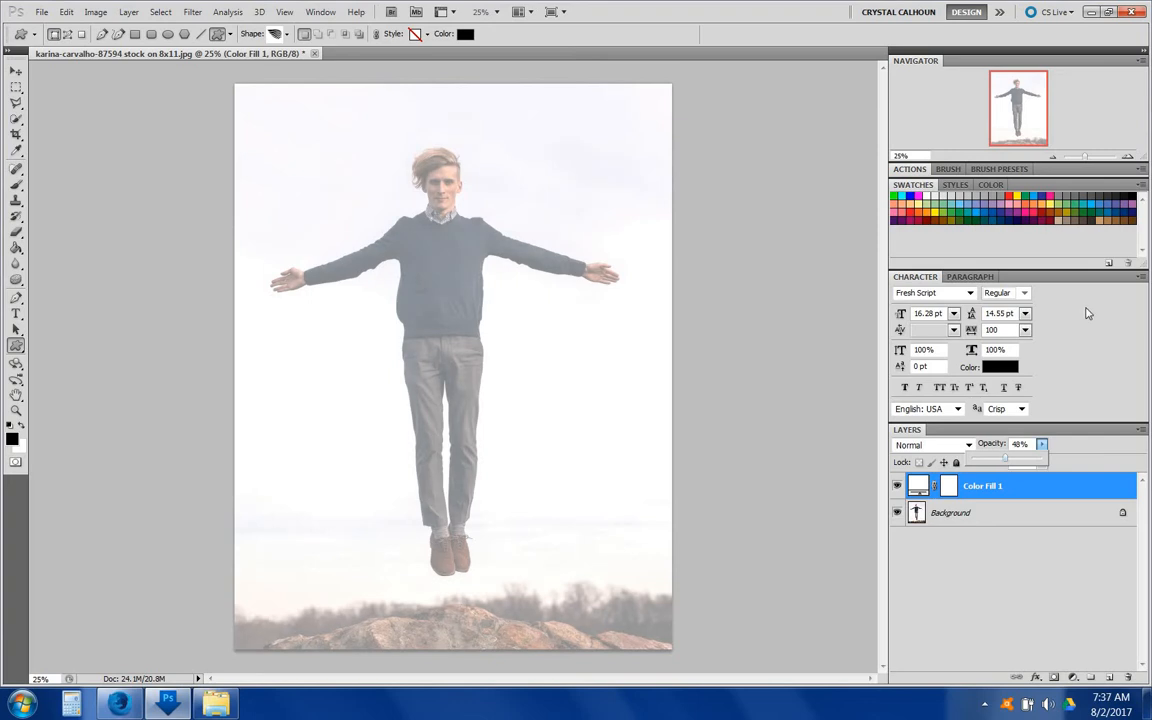
Step: Add a new empty layer above the fill layer for tracing the shoes
{"action": "left_click", "coordinate": [1127, 157]}
{"action": "left_click", "coordinate": [1127, 157]}
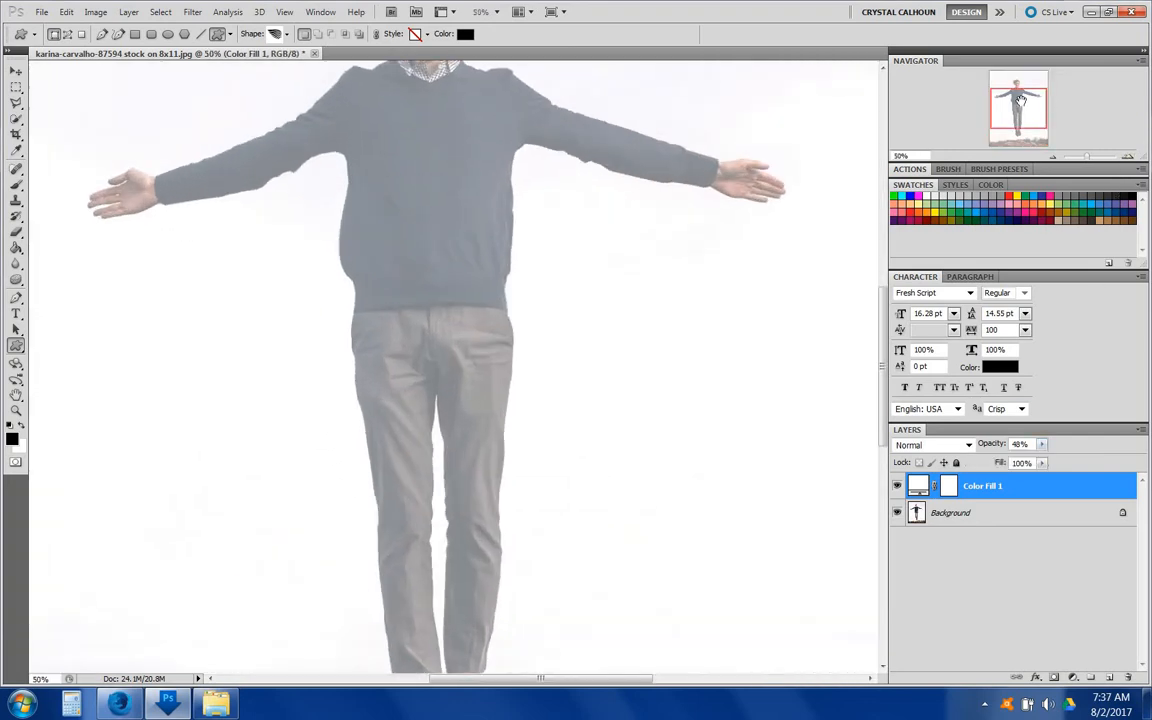
{"action": "left_click_drag", "start_coordinate": [1020, 100], "coordinate": [1015, 132]}
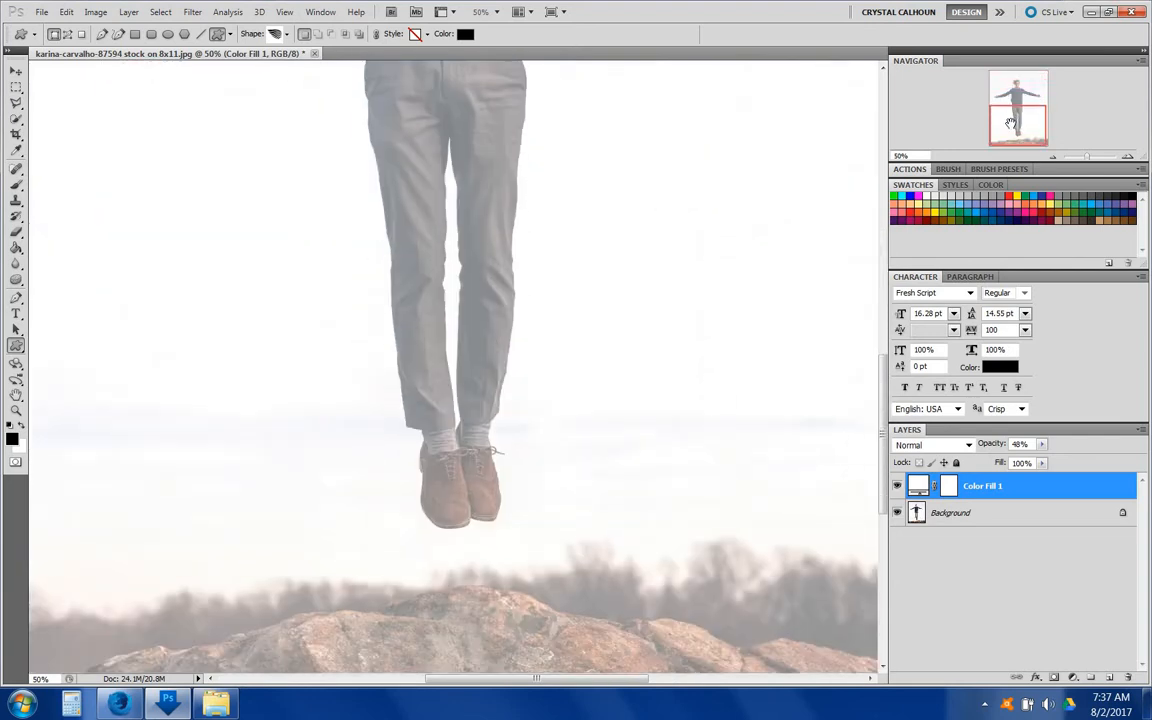
{"action": "left_click", "coordinate": [1127, 157]}
{"action": "left_click", "coordinate": [1127, 157]}
{"action": "left_click", "coordinate": [1127, 157]}
{"action": "left_click", "coordinate": [1127, 157]}
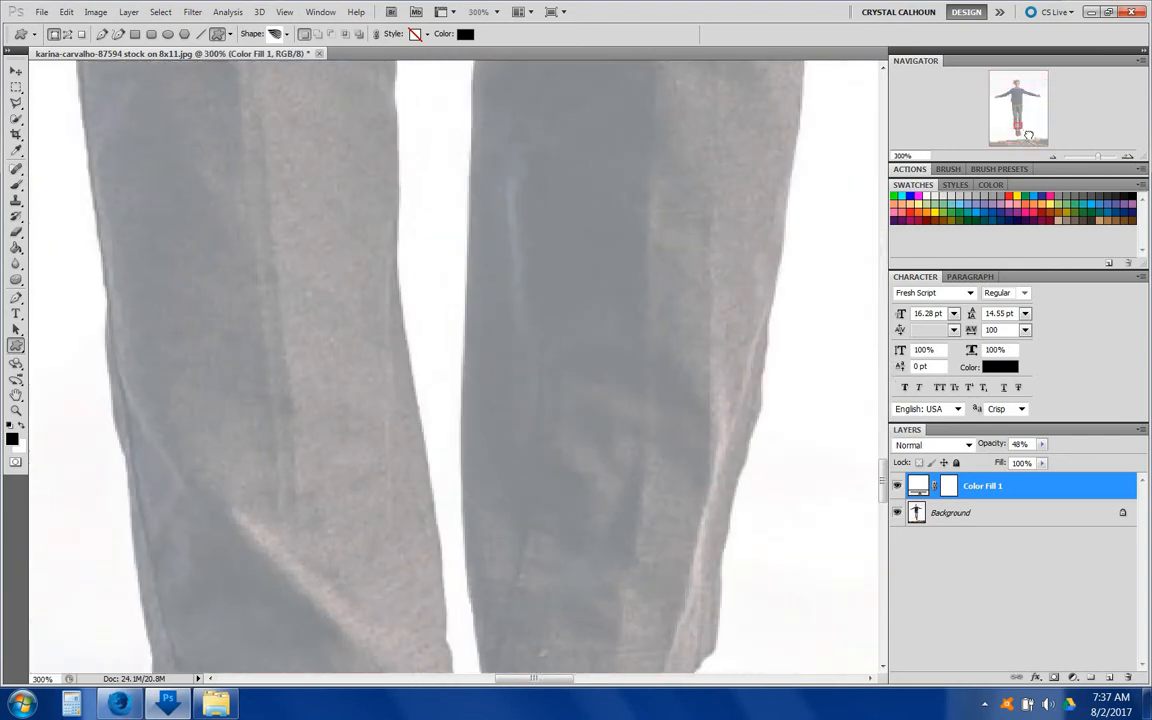
{"action": "left_click_drag", "start_coordinate": [1028, 135], "coordinate": [1014, 130]}
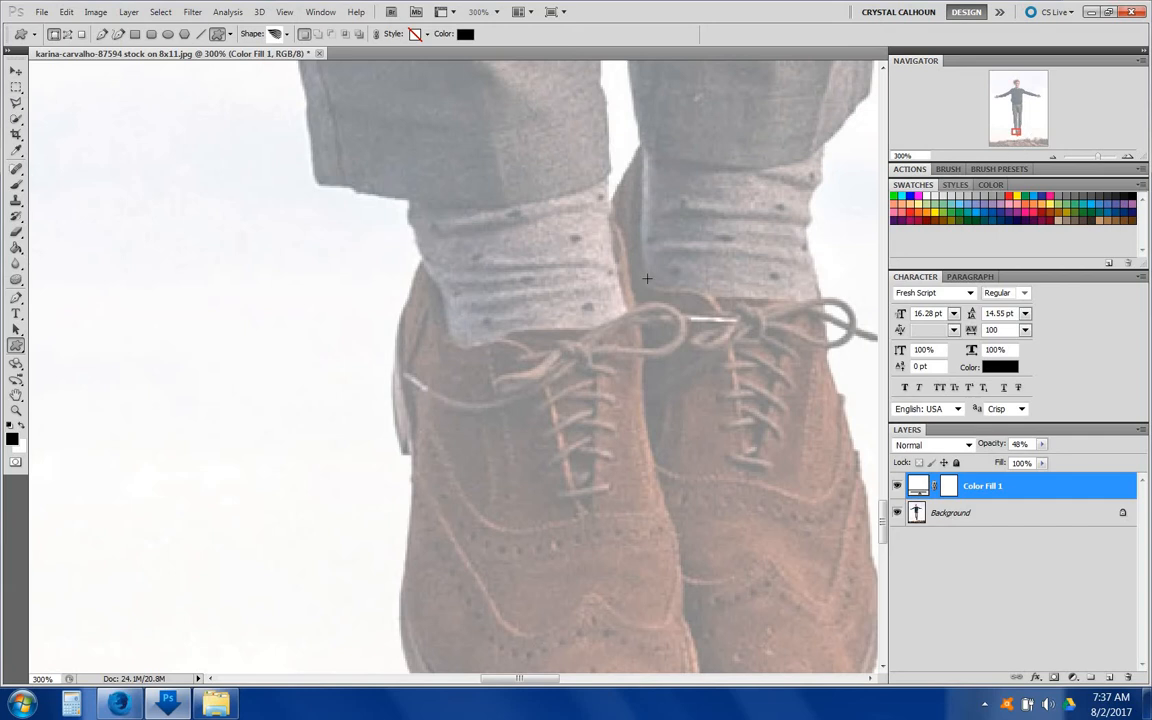
{"action": "scroll", "coordinate": [647, 278], "scroll_direction": "down", "scroll_amount": 3}
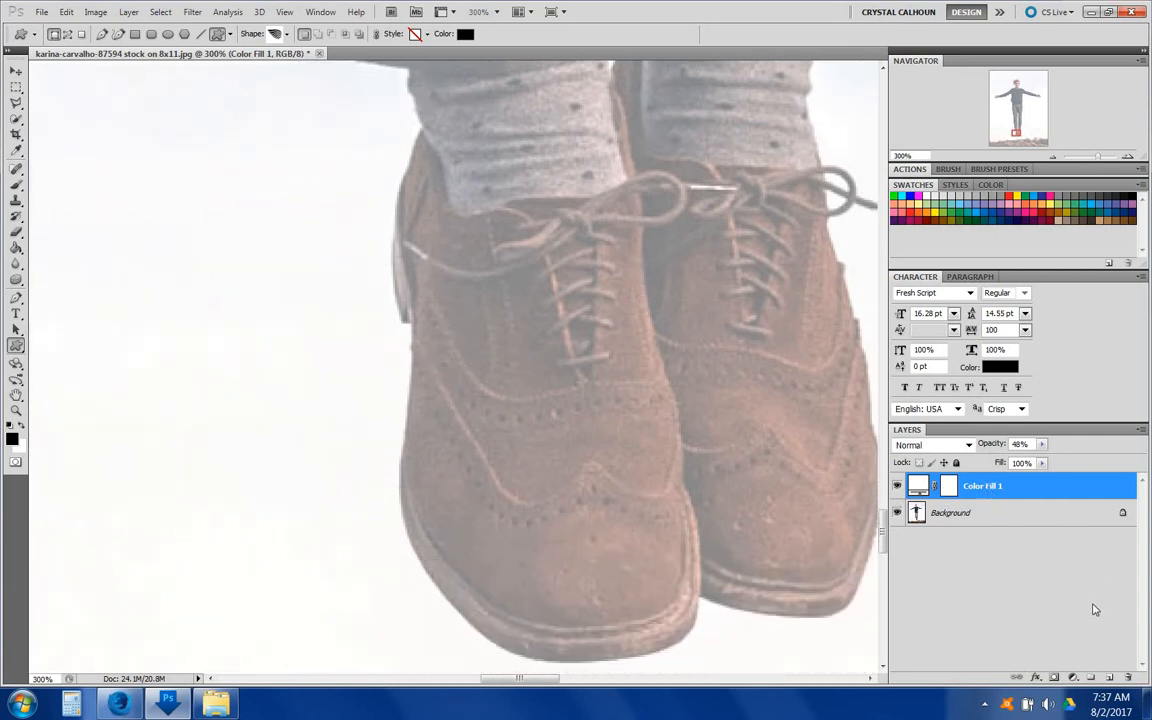
{"action": "left_click", "coordinate": [1109, 678]}
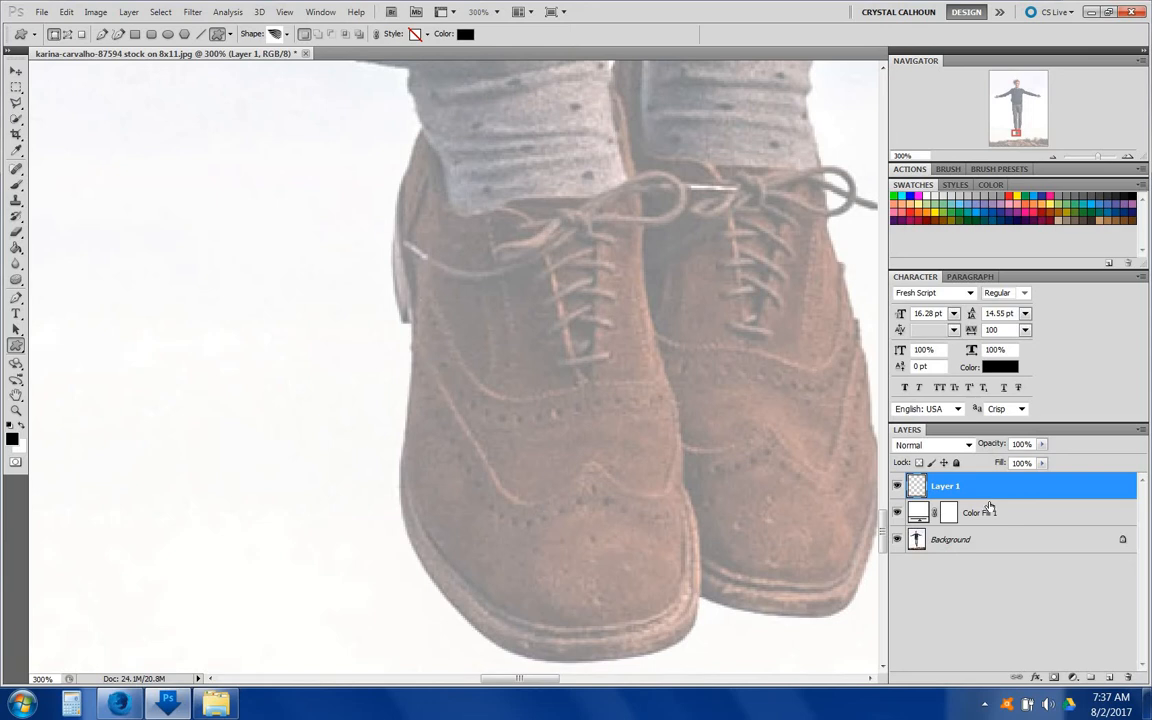
Step: Switch to the Brush tool and replace the current brush presets with the Basic Brushes set
{"action": "left_click", "coordinate": [17, 298]}
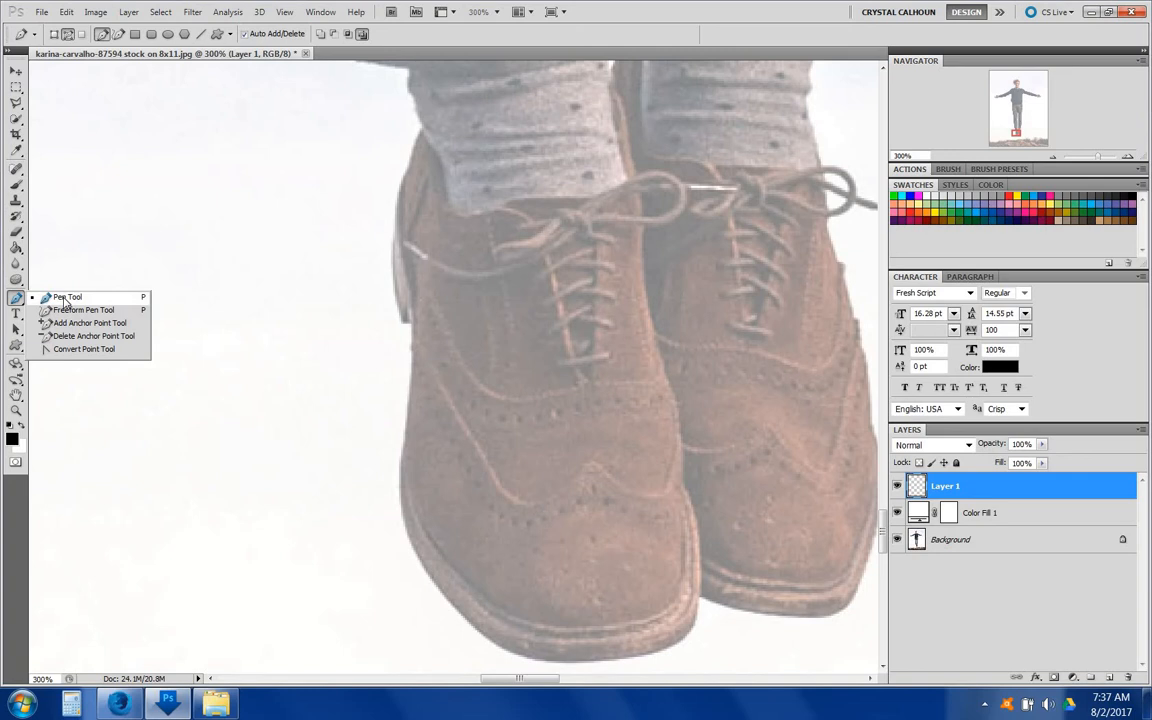
{"action": "left_click", "coordinate": [66, 299]}
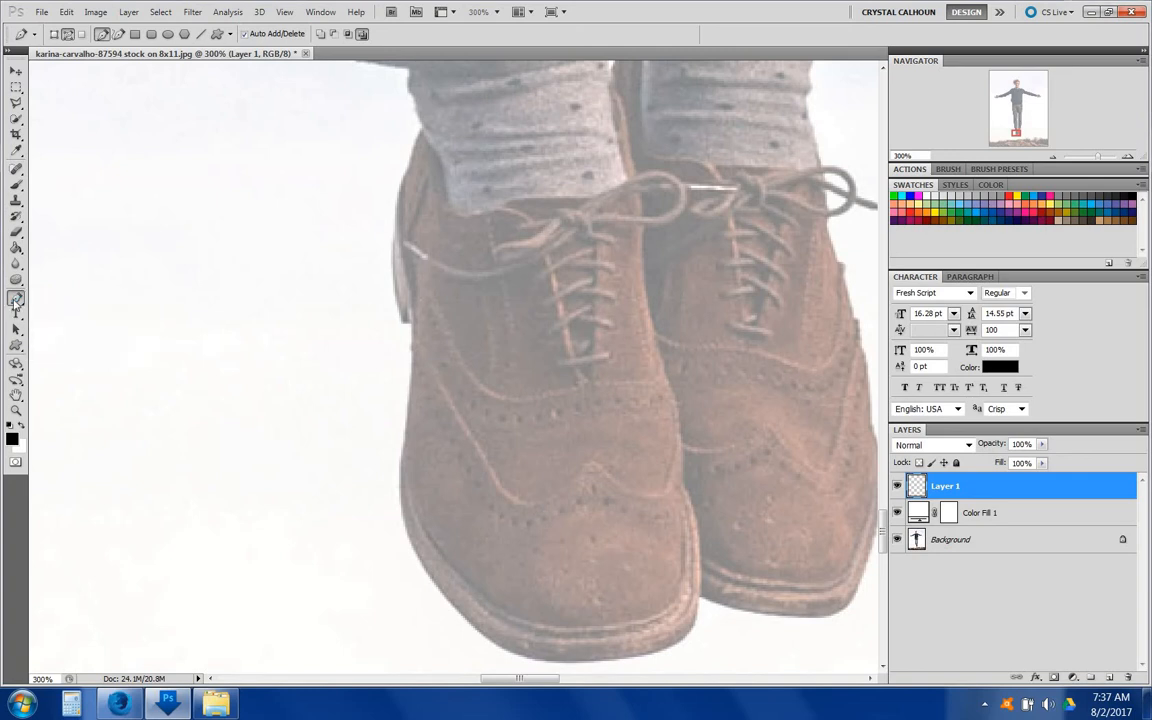
{"action": "left_click", "coordinate": [16, 186]}
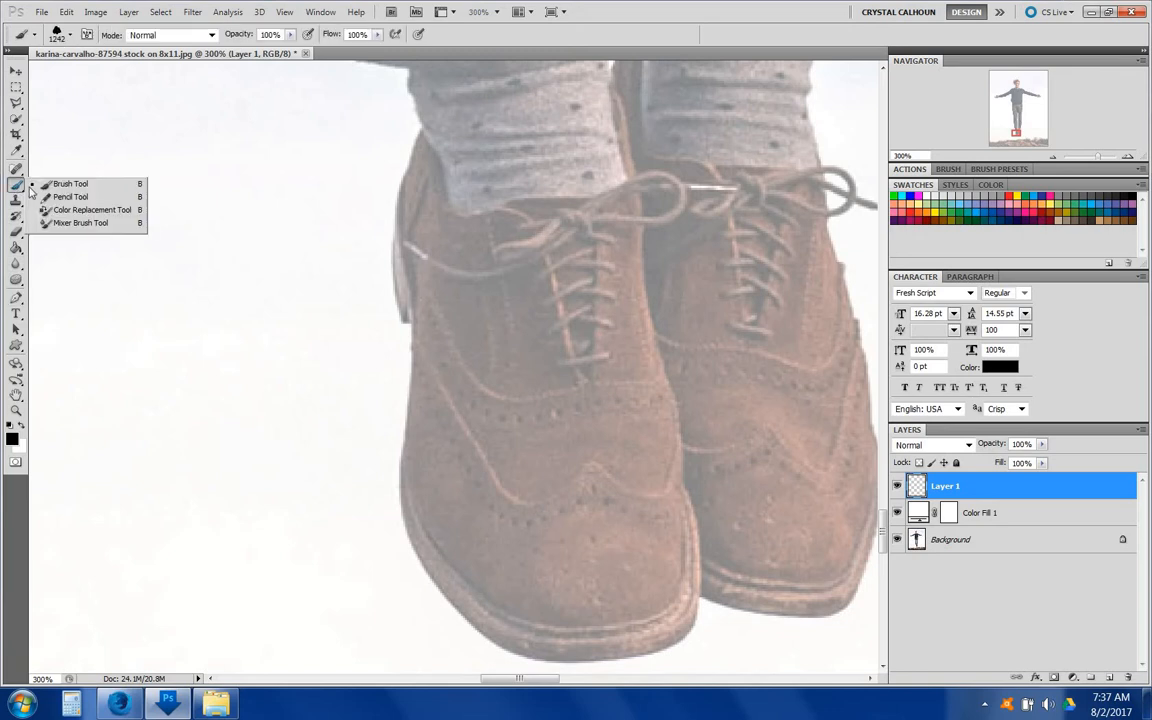
{"action": "left_click", "coordinate": [70, 36]}
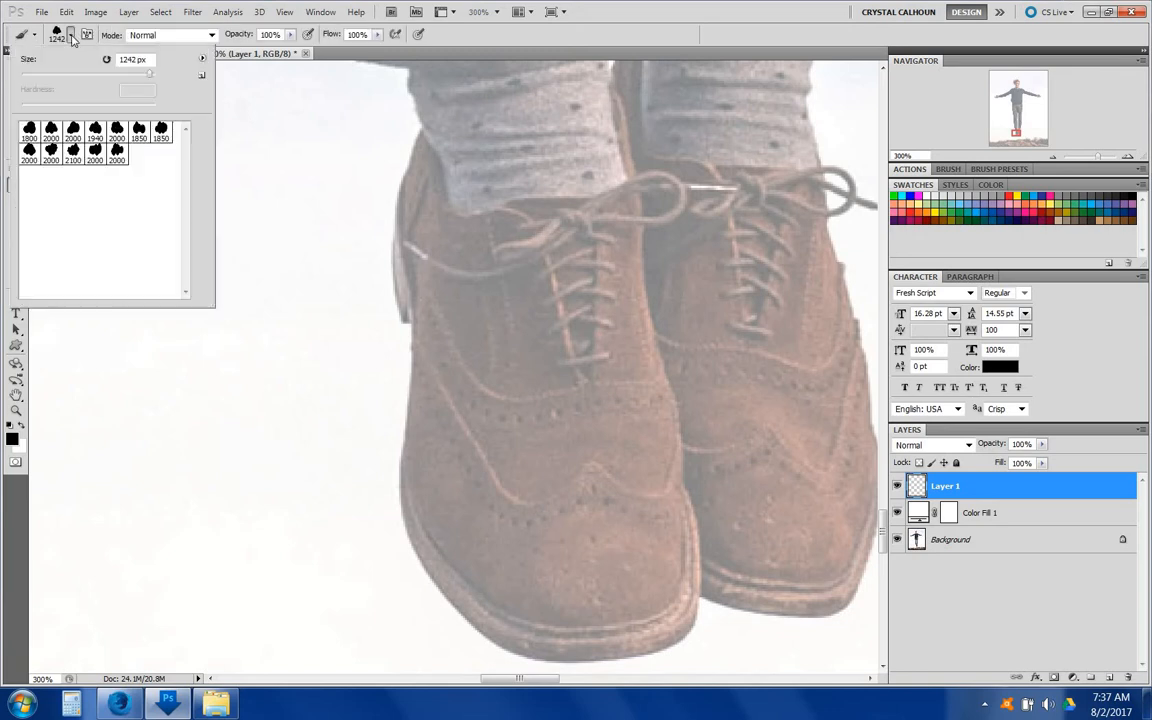
{"action": "left_click", "coordinate": [203, 62]}
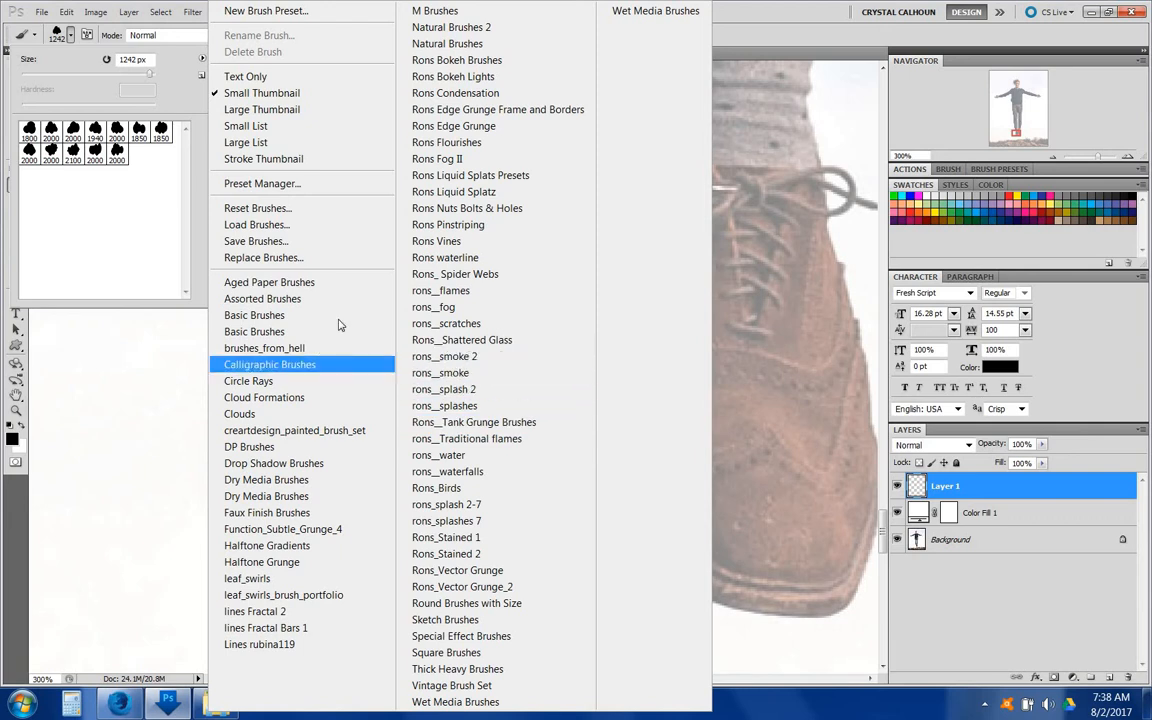
{"action": "left_click", "coordinate": [243, 322]}
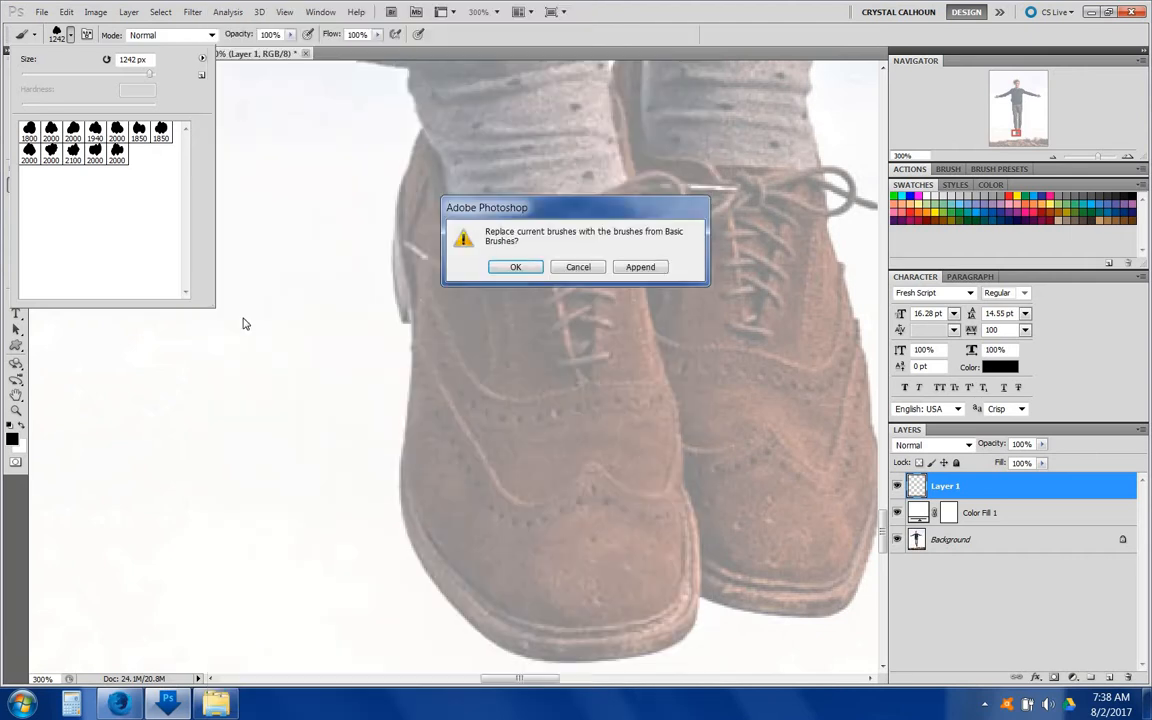
{"action": "left_click", "coordinate": [514, 262]}
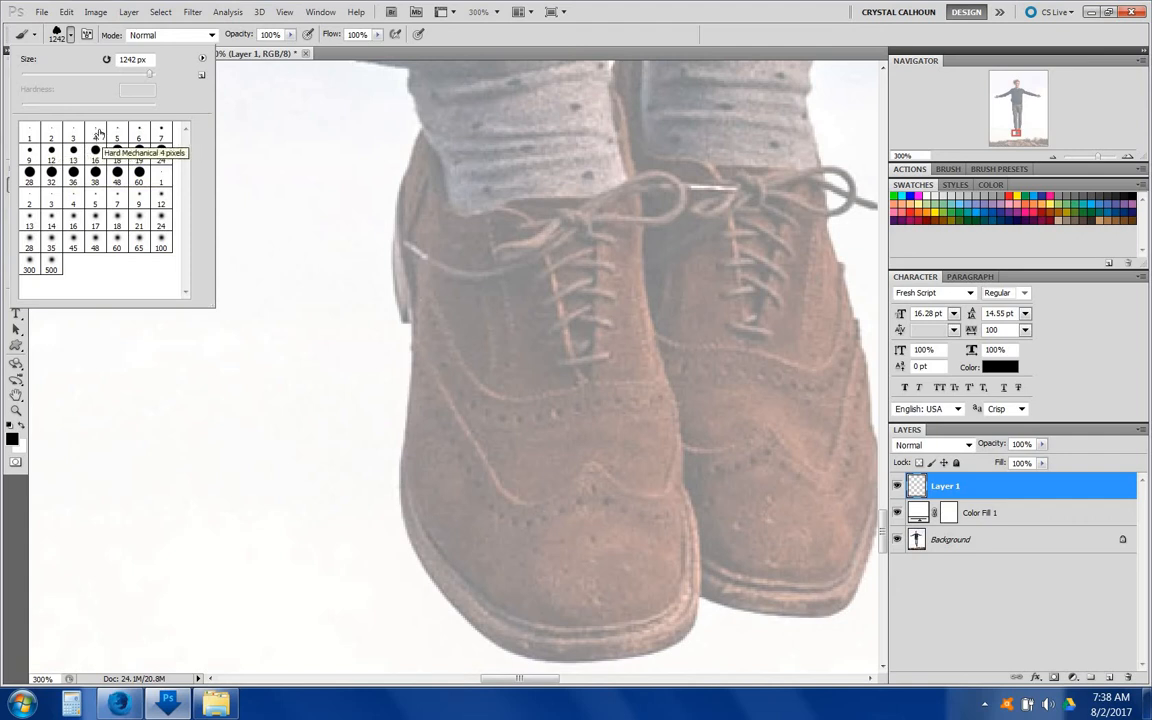
Step: Pick a small hard mechanical brush, then switch back to the Pen tool
{"action": "left_click", "coordinate": [96, 133]}
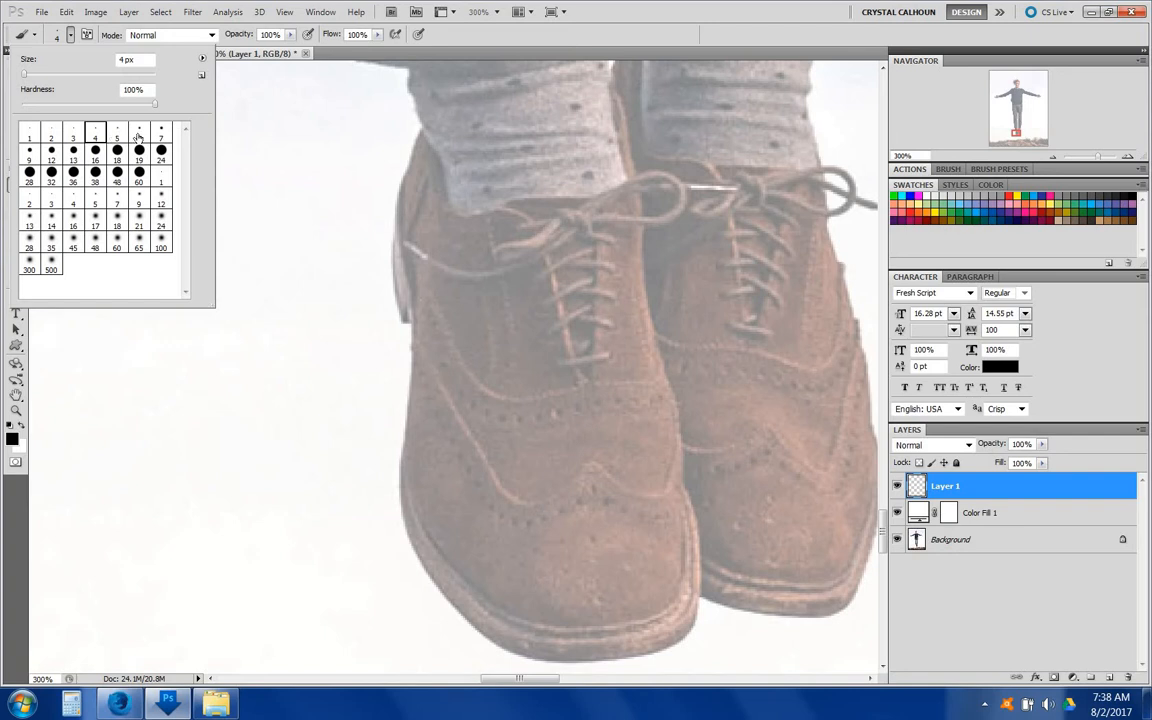
{"action": "left_click", "coordinate": [117, 132]}
{"action": "left_click", "coordinate": [17, 329]}
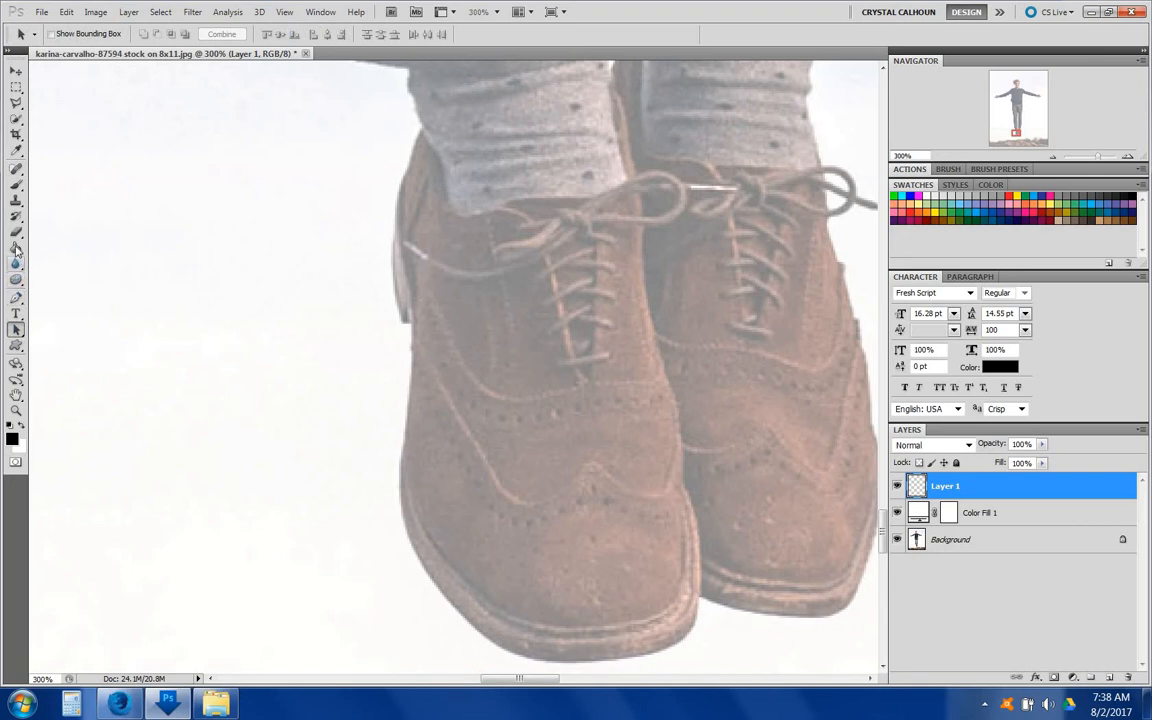
{"action": "left_click", "coordinate": [16, 297]}
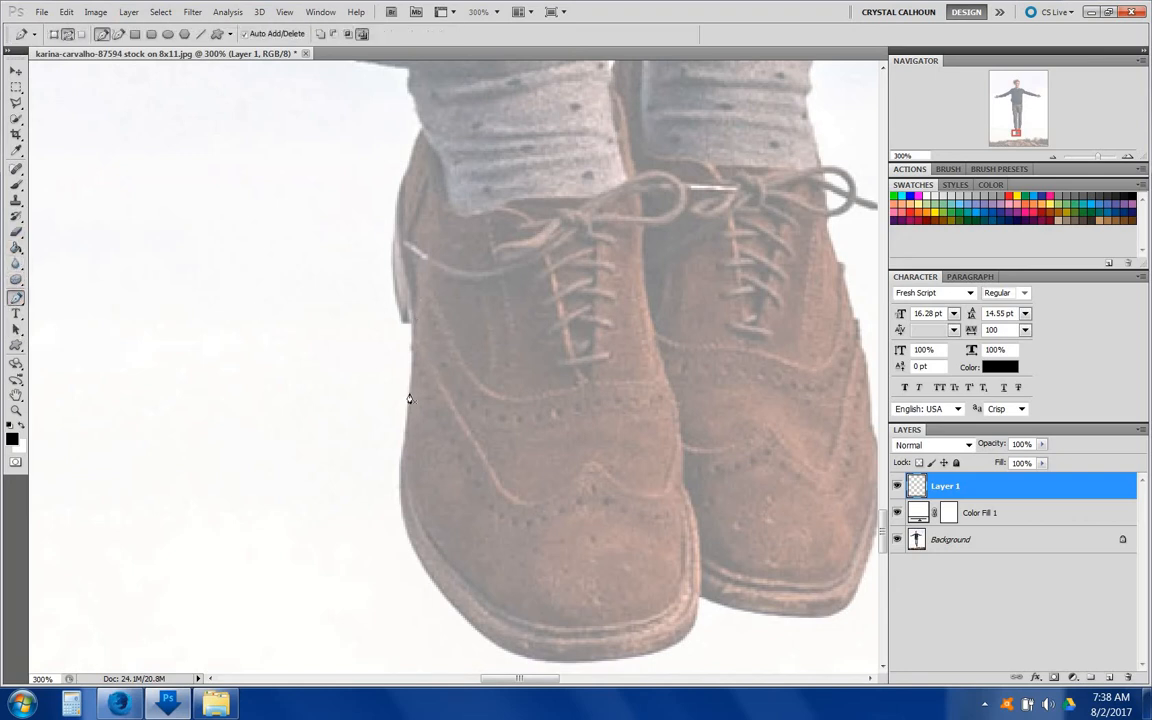
Step: Trace an open pen path along the outer edge of the left shoe, from its side around the toe
{"action": "left_click", "coordinate": [406, 317]}
{"action": "left_click", "coordinate": [410, 351]}
{"action": "left_click", "coordinate": [409, 394]}
{"action": "left_click", "coordinate": [405, 447]}
{"action": "left_click", "coordinate": [399, 501]}
{"action": "left_click", "coordinate": [408, 537]}
{"action": "left_click", "coordinate": [432, 580]}
{"action": "left_click", "coordinate": [454, 606]}
{"action": "left_click", "coordinate": [480, 630]}
{"action": "left_click", "coordinate": [503, 650]}
{"action": "left_click", "coordinate": [542, 659]}
{"action": "left_click", "coordinate": [578, 662]}
{"action": "left_click", "coordinate": [613, 659]}
{"action": "left_click", "coordinate": [651, 651]}
{"action": "left_click", "coordinate": [672, 645]}
{"action": "left_click", "coordinate": [695, 623]}
Step: Stroke the left shoe path with the Brush
{"action": "right_click", "coordinate": [701, 602]}
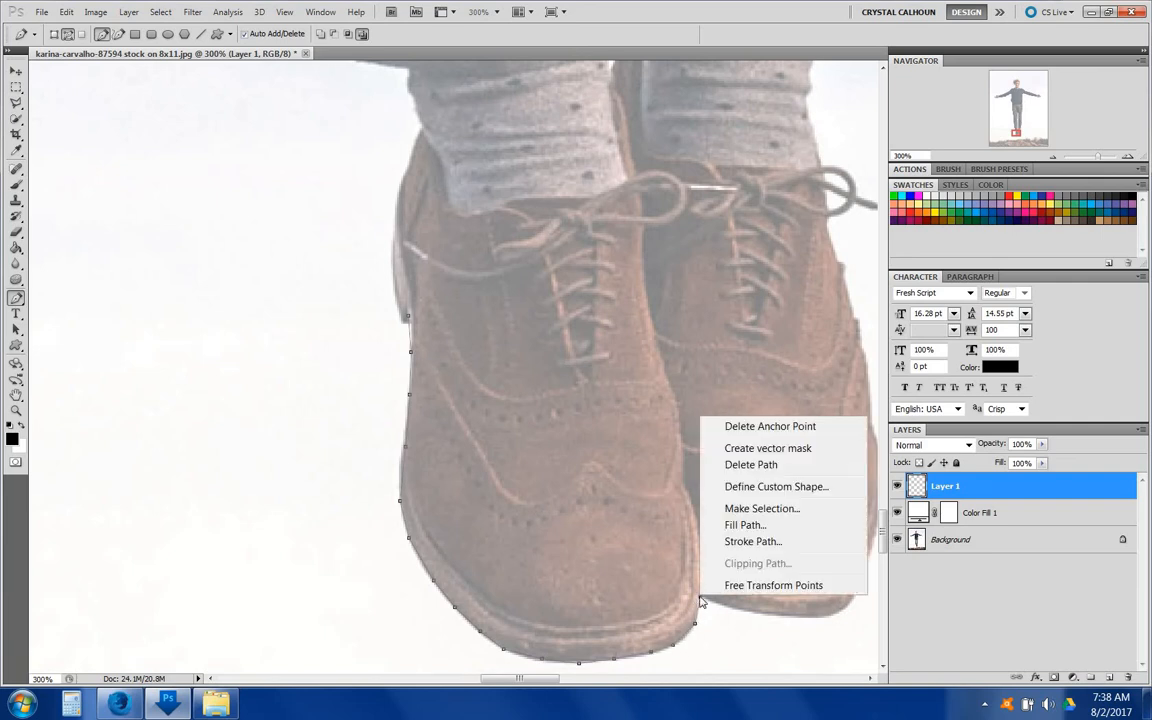
{"action": "left_click", "coordinate": [736, 546]}
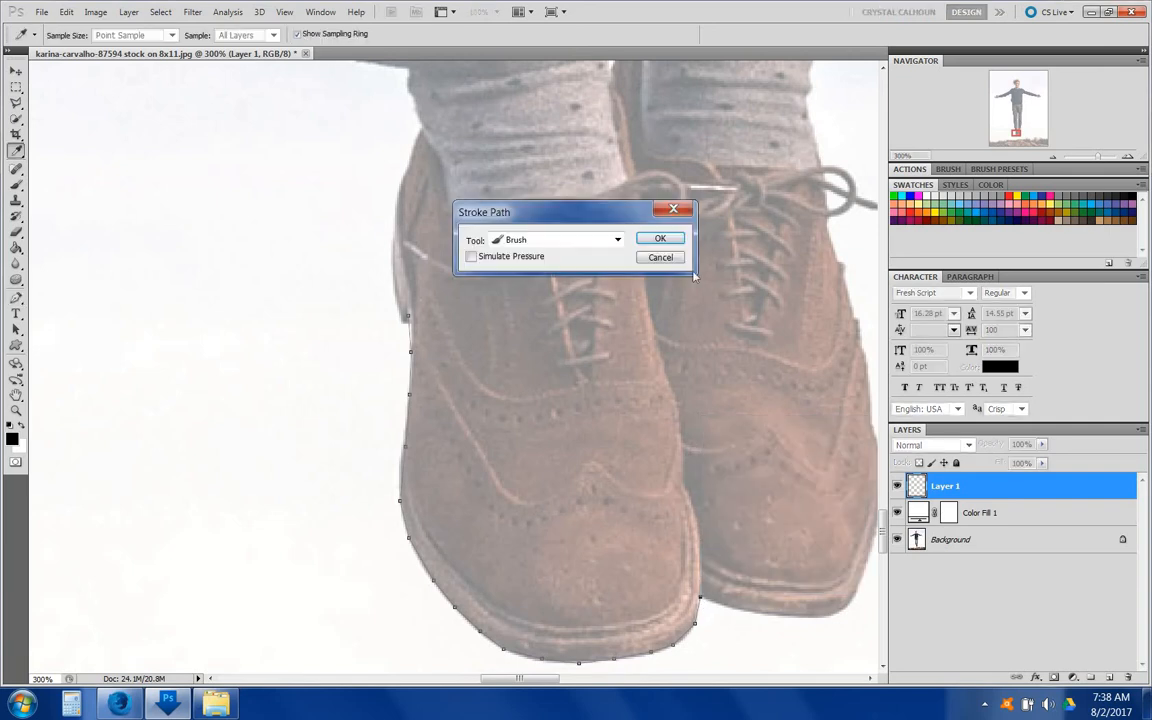
{"action": "left_click", "coordinate": [659, 239]}
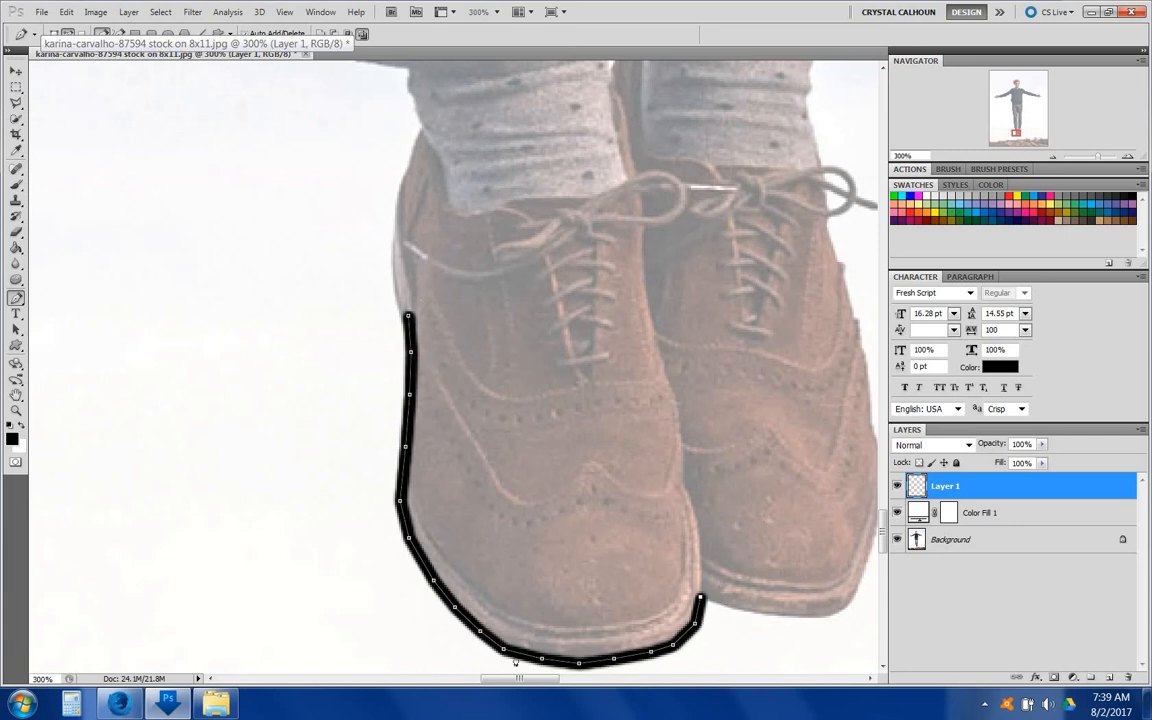
Step: Delete the stroked left shoe path
{"action": "scroll", "coordinate": [398, 429], "scroll_direction": "down", "scroll_amount": 2}
{"action": "scroll", "coordinate": [398, 429], "scroll_direction": "right", "scroll_amount": 3}
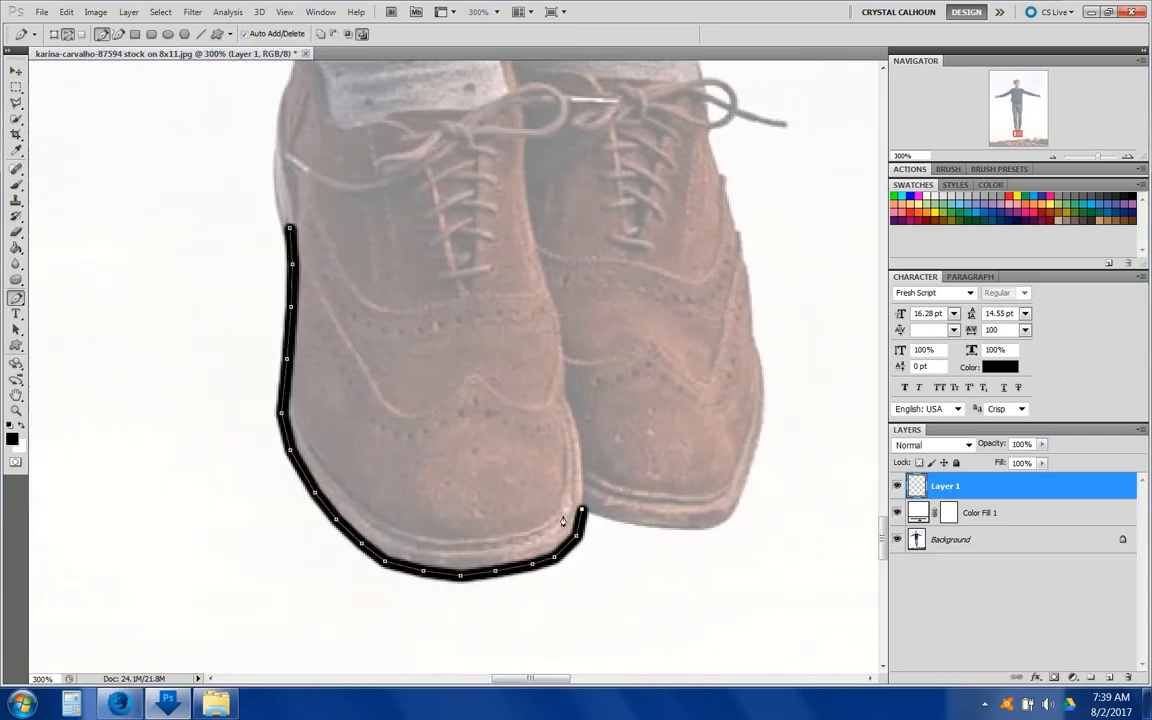
{"action": "right_click", "coordinate": [577, 540]}
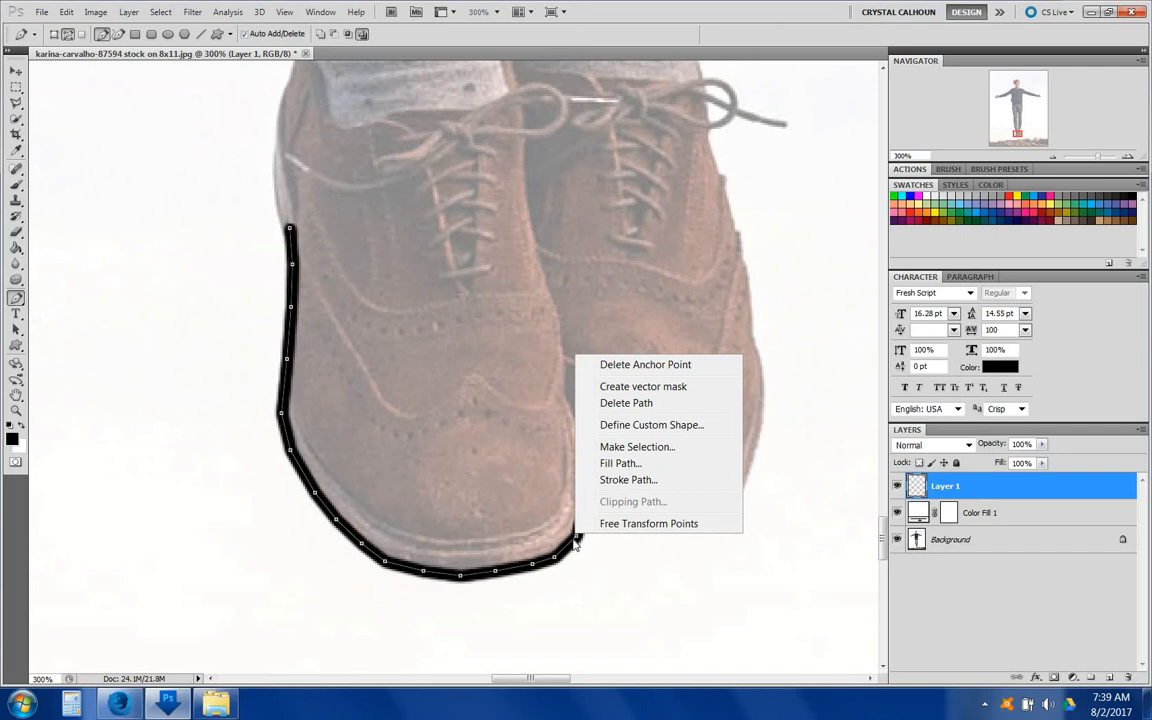
{"action": "left_click", "coordinate": [617, 404]}
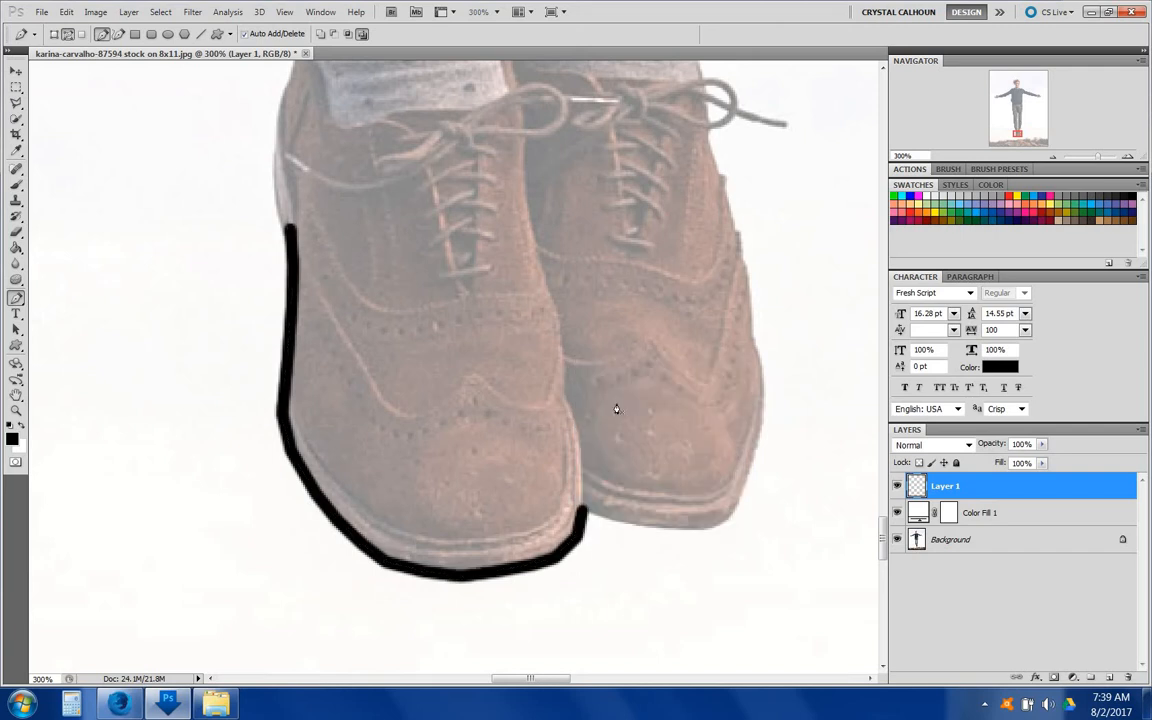
Step: Trace an open pen path along the outer edge of the right shoe from the heel up its side
{"action": "left_click", "coordinate": [606, 518]}
{"action": "left_click", "coordinate": [645, 526]}
{"action": "left_click", "coordinate": [683, 528]}
{"action": "left_click", "coordinate": [711, 528]}
{"action": "left_click", "coordinate": [740, 496]}
{"action": "left_click", "coordinate": [753, 460]}
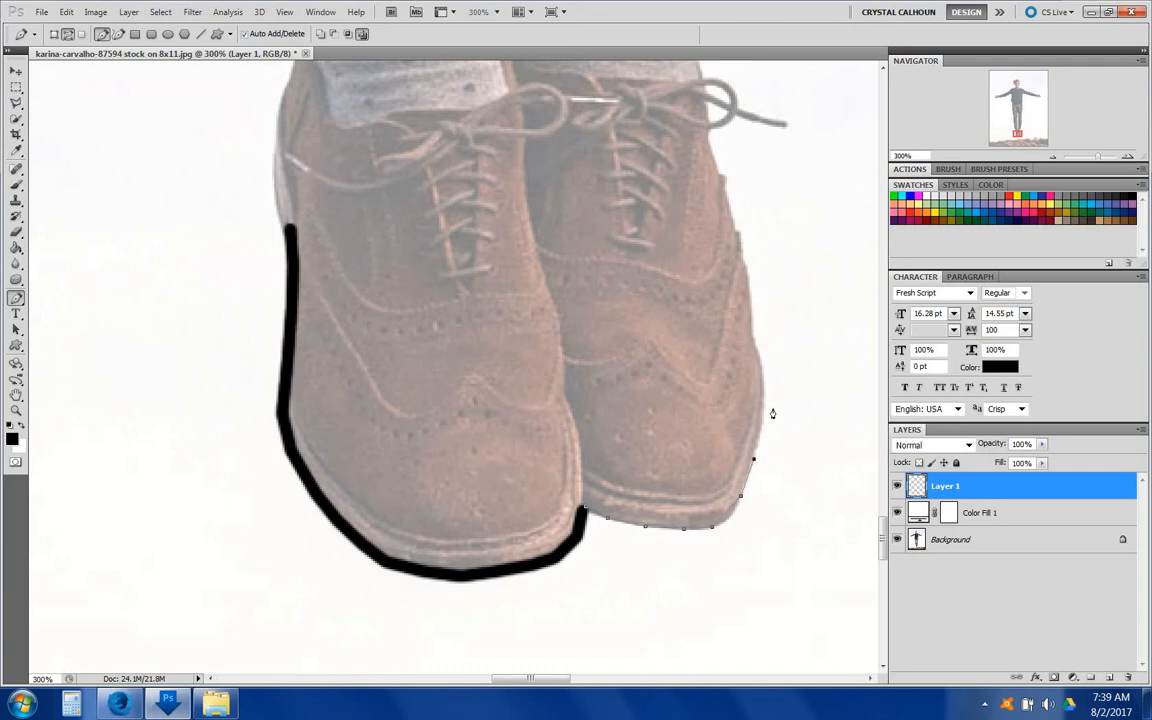
{"action": "left_click", "coordinate": [764, 397]}
{"action": "left_click", "coordinate": [761, 354]}
{"action": "left_click", "coordinate": [752, 330]}
{"action": "left_click", "coordinate": [742, 261]}
{"action": "left_click", "coordinate": [720, 168]}
Step: Stroke the right shoe path with the Brush and delete the path
{"action": "scroll", "coordinate": [710, 148], "scroll_direction": "up", "scroll_amount": 1}
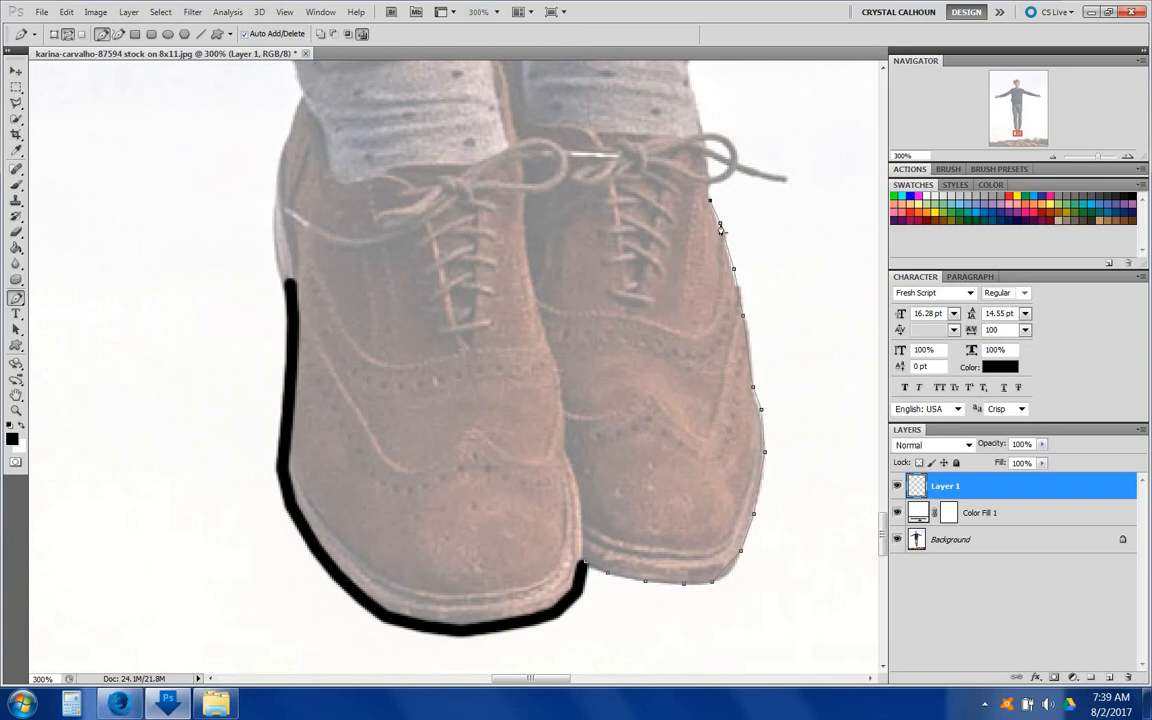
{"action": "right_click", "coordinate": [720, 229]}
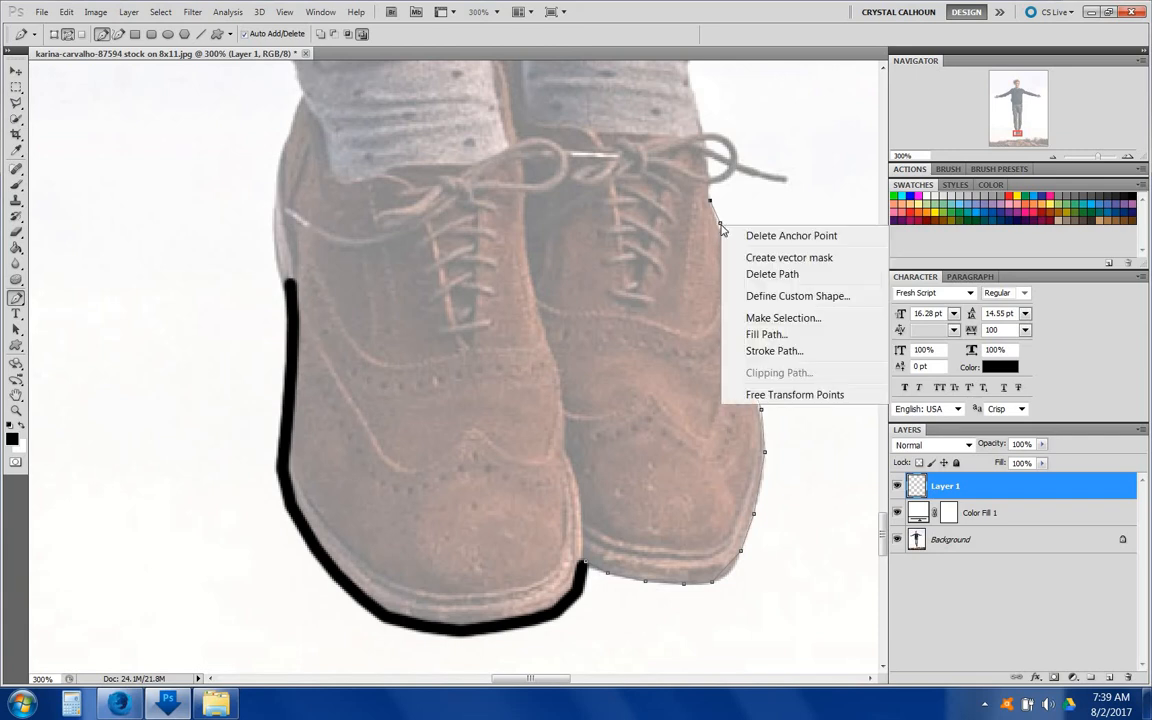
{"action": "left_click", "coordinate": [774, 351]}
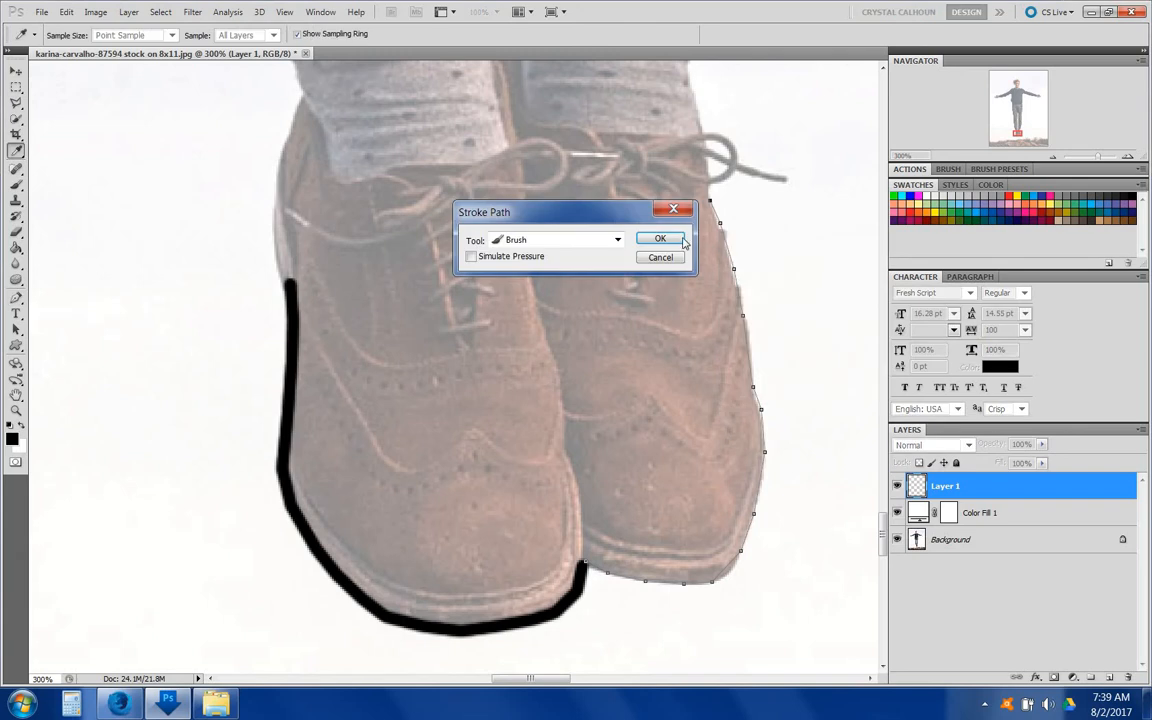
{"action": "left_click", "coordinate": [663, 234]}
{"action": "right_click", "coordinate": [730, 243]}
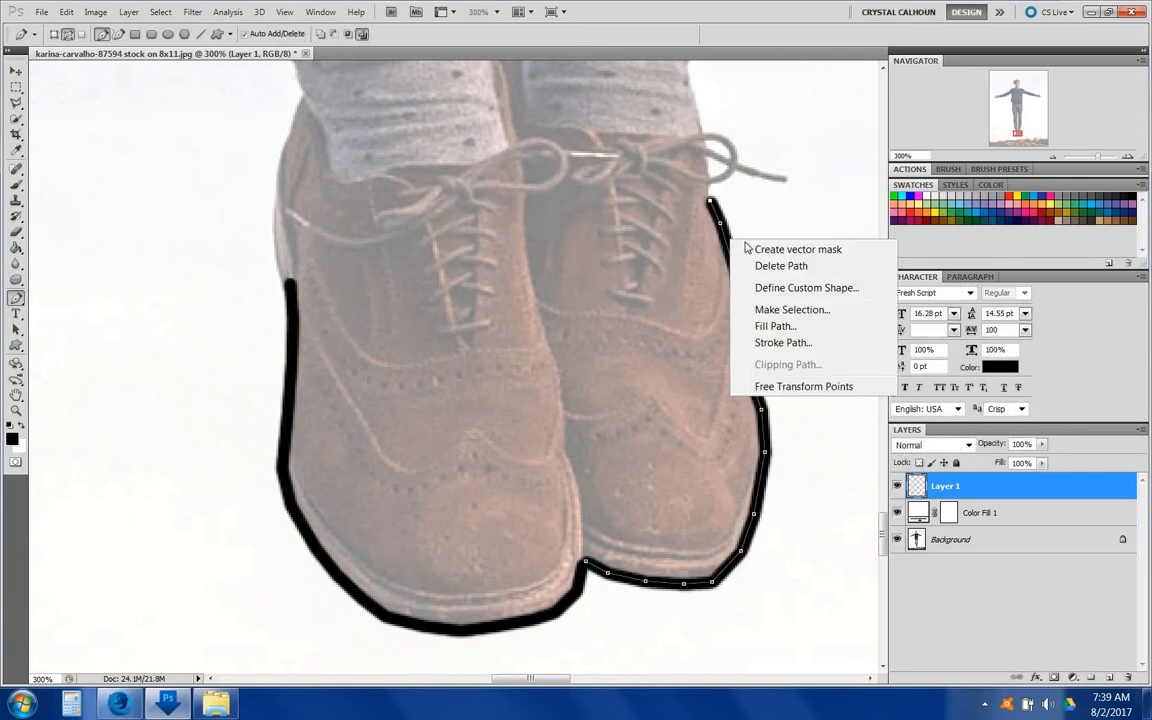
{"action": "left_click", "coordinate": [764, 266]}
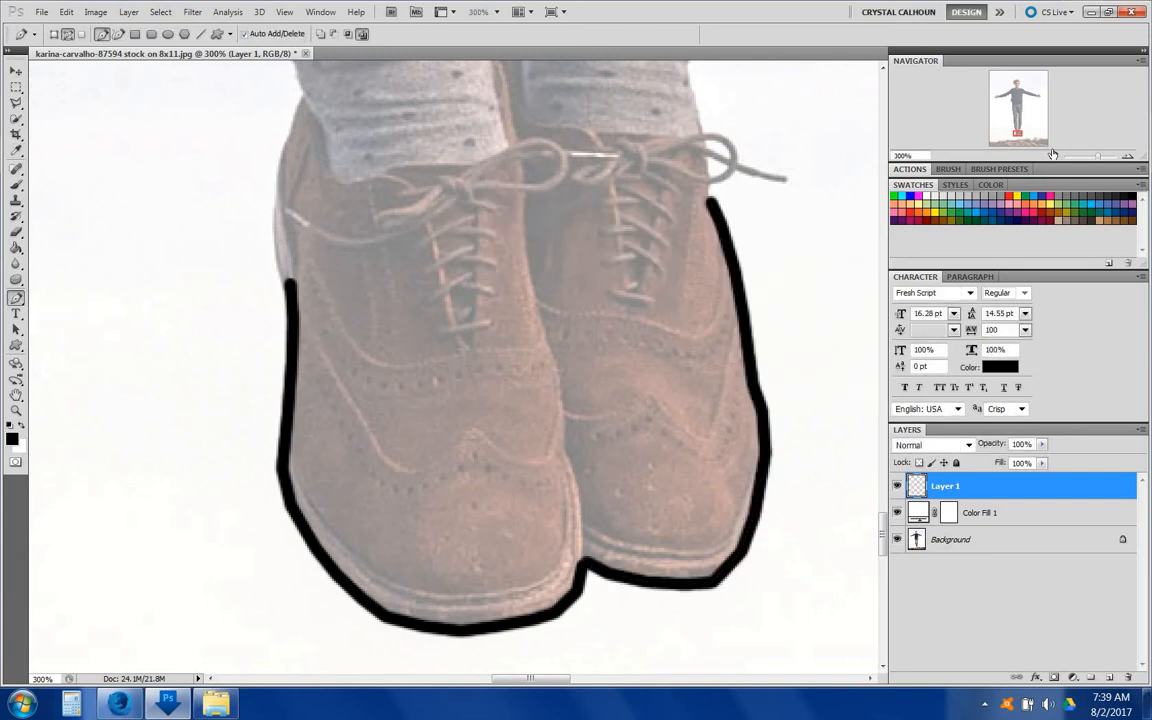
{"action": "left_click", "coordinate": [1052, 157]}
{"action": "left_click", "coordinate": [1052, 157]}
{"action": "left_click", "coordinate": [1052, 157]}
{"action": "left_click", "coordinate": [1052, 157]}
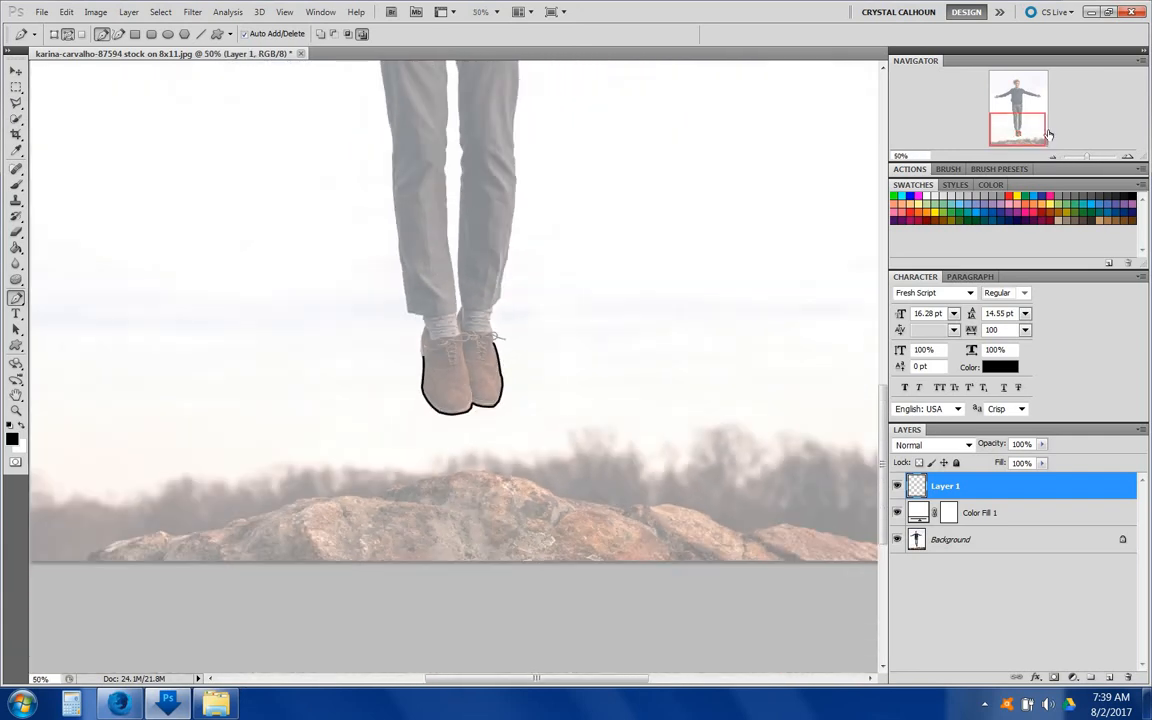
{"action": "mouse_move", "coordinate": [1024, 125]}
{"action": "left_mouse_down"}
{"action": "mouse_move", "coordinate": [1005, 98]}
{"action": "mouse_move", "coordinate": [1006, 120]}
{"action": "left_mouse_up"}
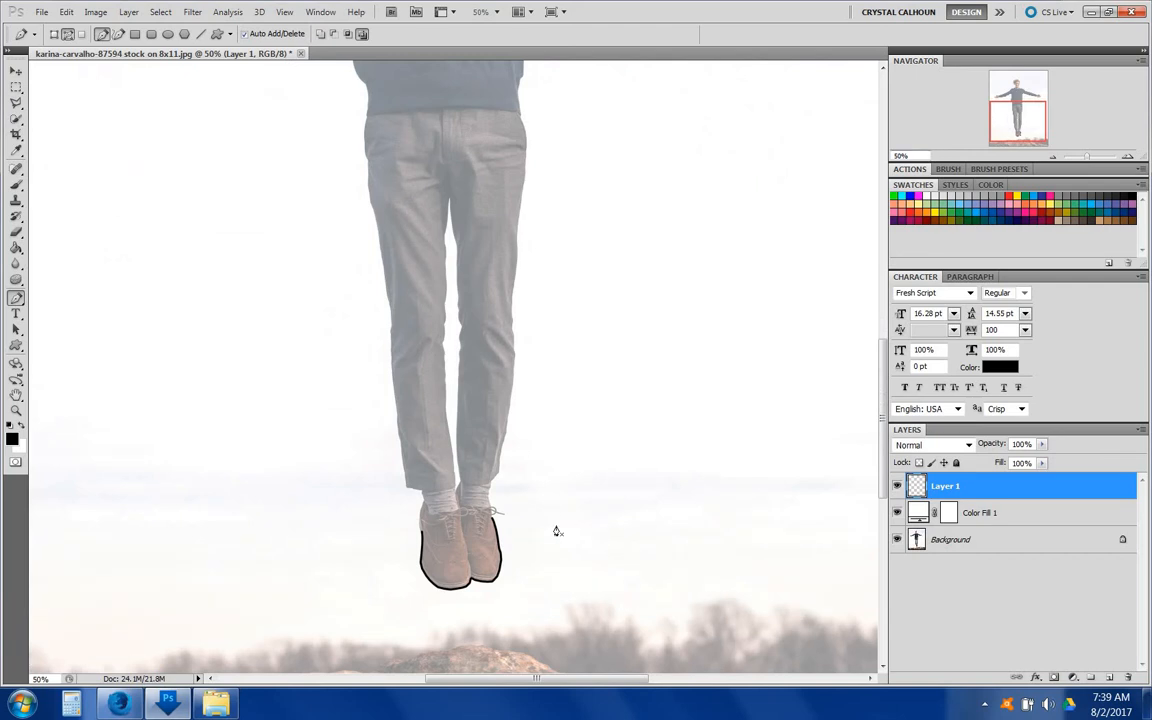
Step: Review the finished line drawing of the whole figure, zooming out to see the full page
{"action": "scroll", "coordinate": [530, 460], "scroll_direction": "up", "scroll_amount": 5}
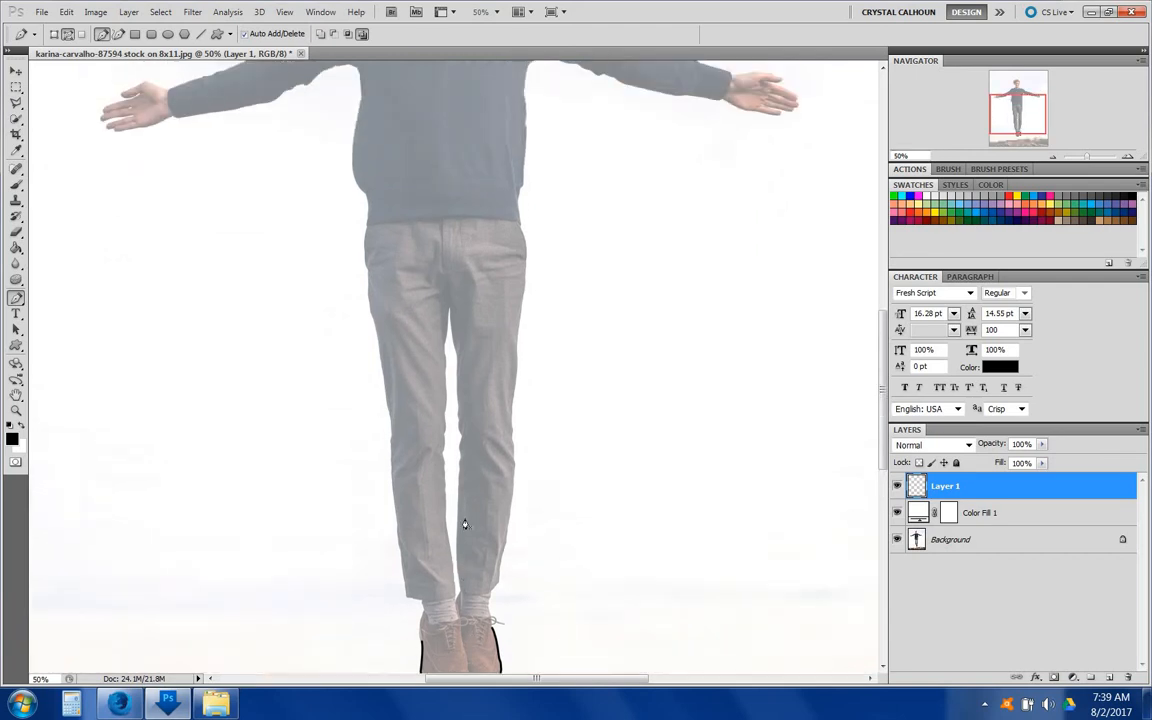
{"action": "scroll", "coordinate": [320, 360], "scroll_direction": "up", "scroll_amount": 2}
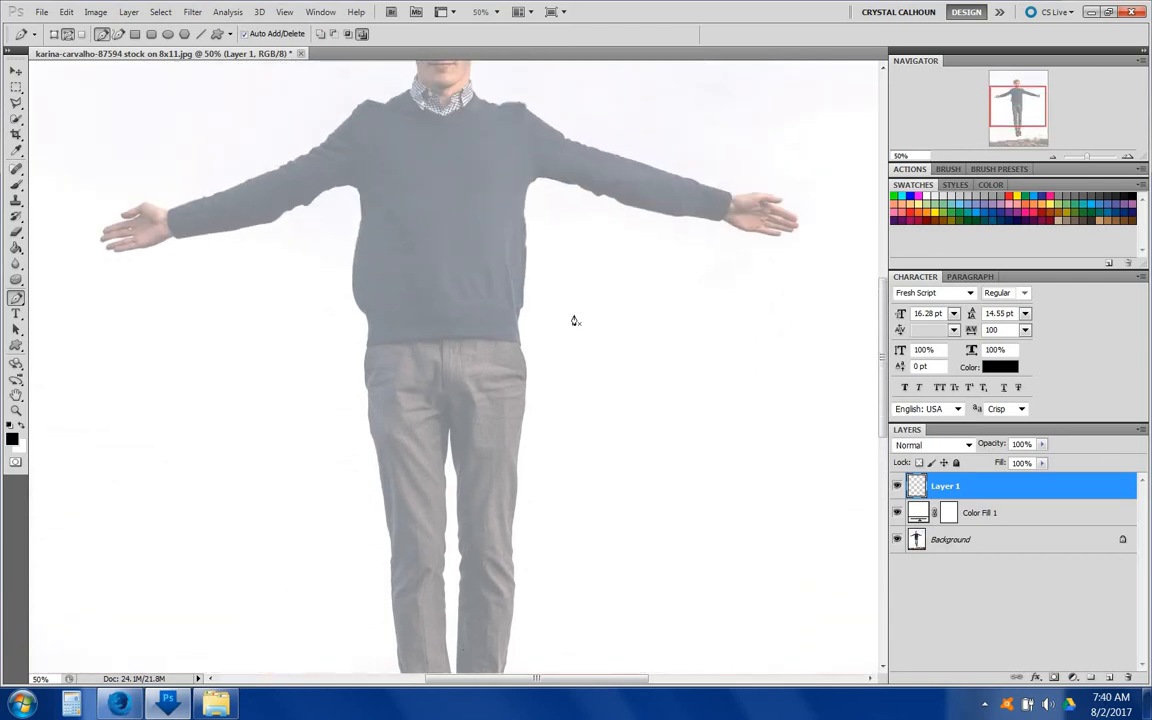
{"action": "scroll", "coordinate": [570, 340], "scroll_direction": "up", "scroll_amount": 3}
{"action": "scroll", "coordinate": [565, 365], "scroll_direction": "up", "scroll_amount": 1}
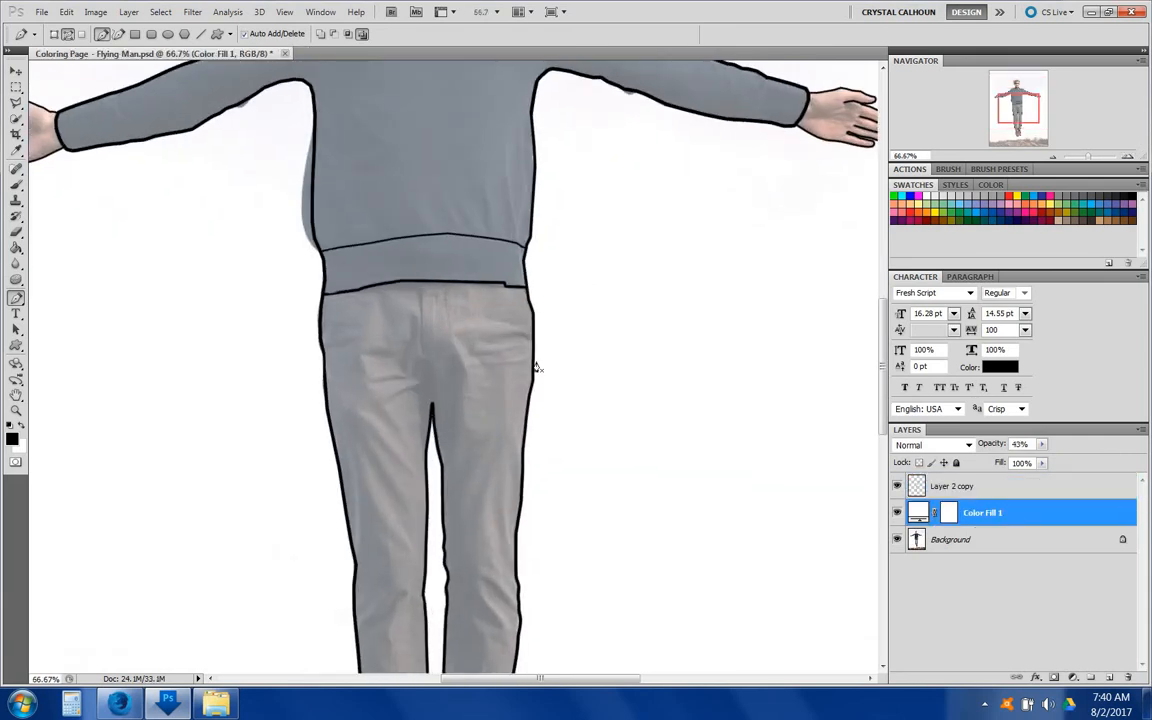
{"action": "scroll", "coordinate": [553, 250], "scroll_direction": "up", "scroll_amount": 5}
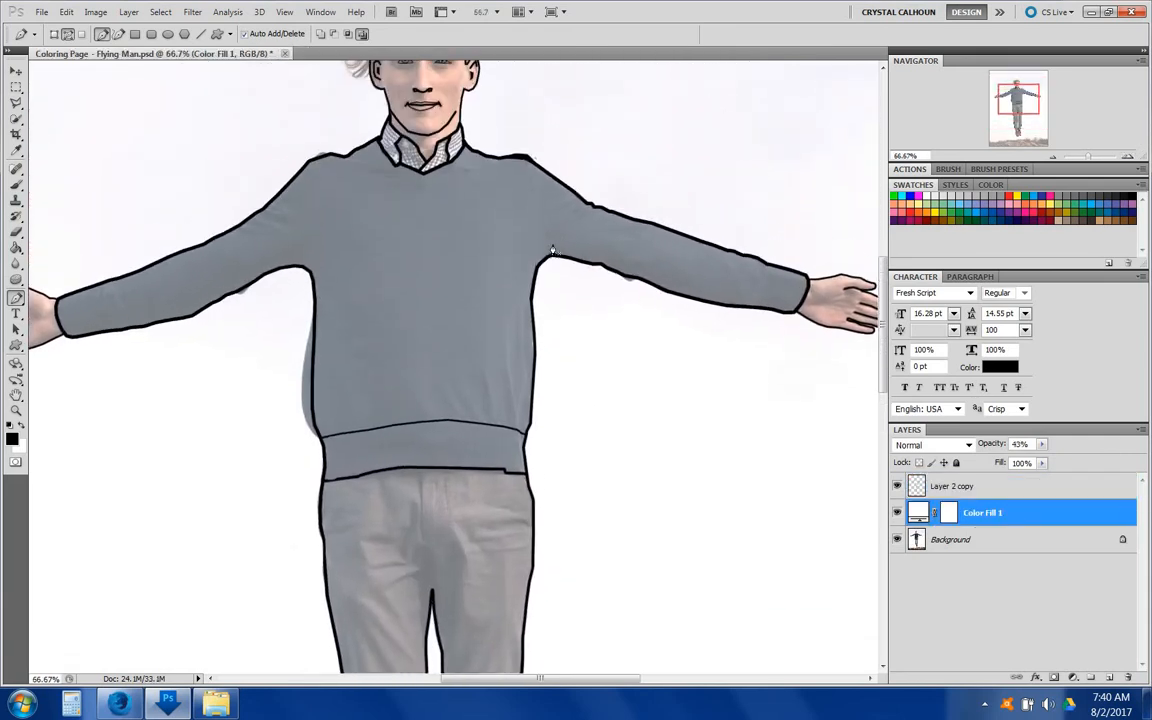
{"action": "scroll", "coordinate": [550, 251], "scroll_direction": "up", "scroll_amount": 2}
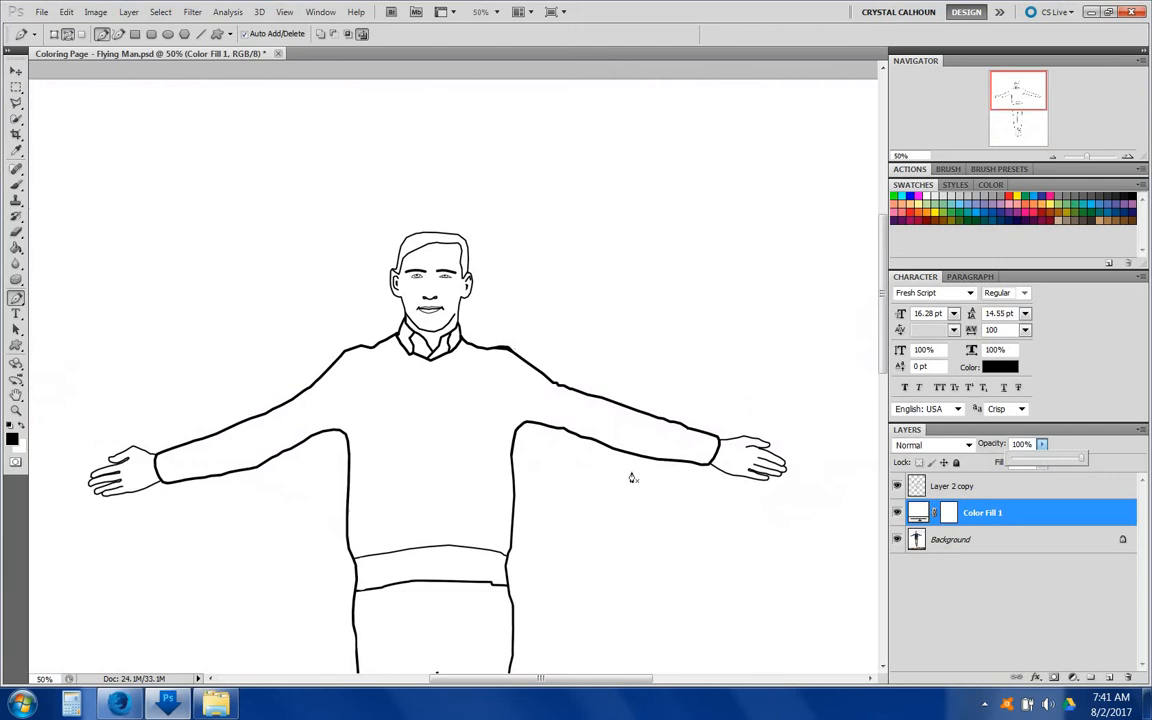
{"action": "scroll", "coordinate": [660, 465], "scroll_direction": "down", "scroll_amount": 2}
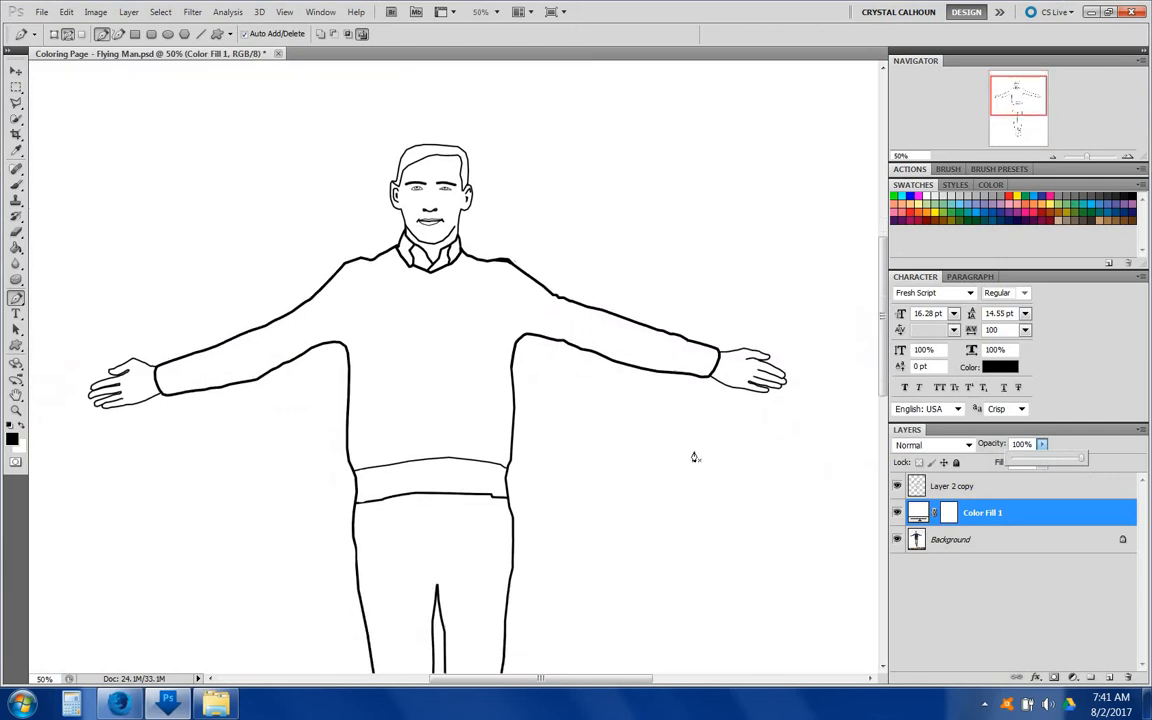
{"action": "scroll", "coordinate": [632, 314], "scroll_direction": "up", "scroll_amount": 3}
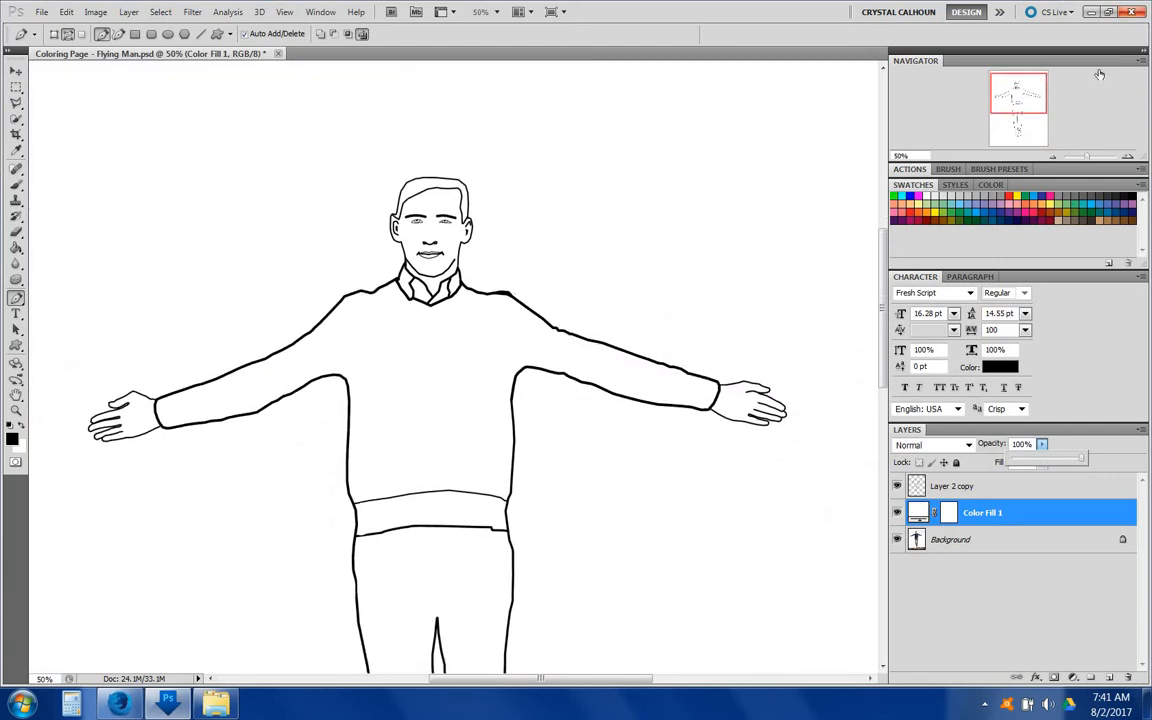
{"action": "left_click", "coordinate": [1054, 157]}
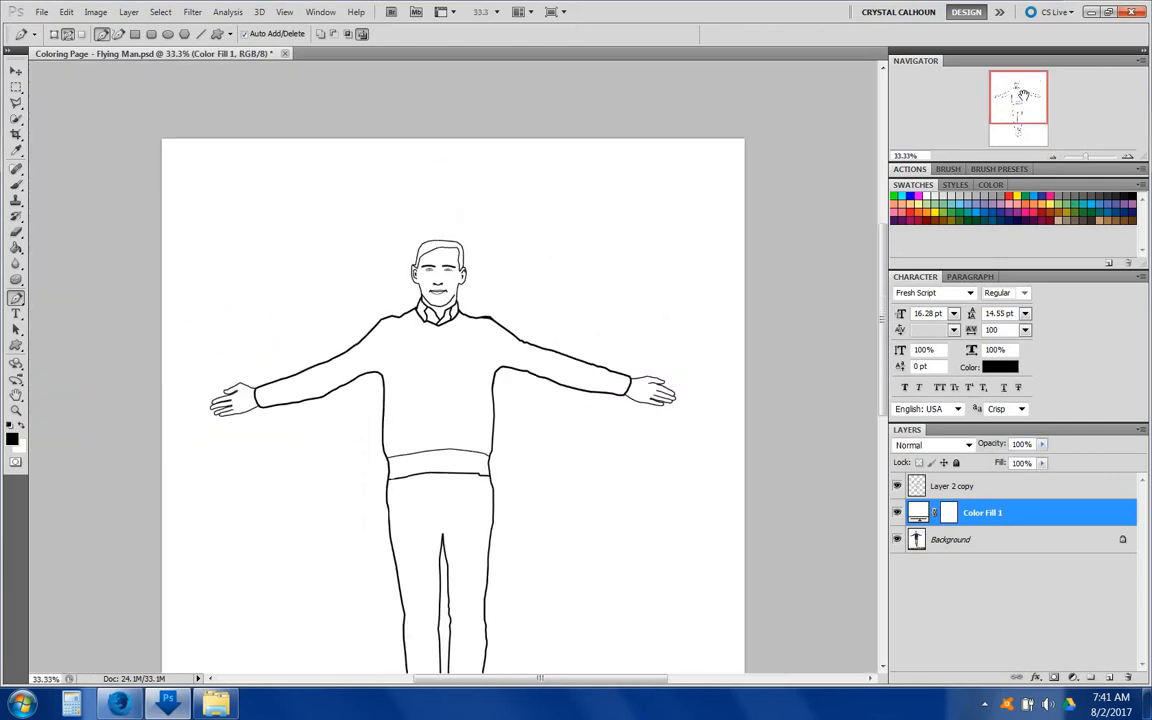
{"action": "left_click_drag", "start_coordinate": [1020, 100], "coordinate": [1019, 113]}
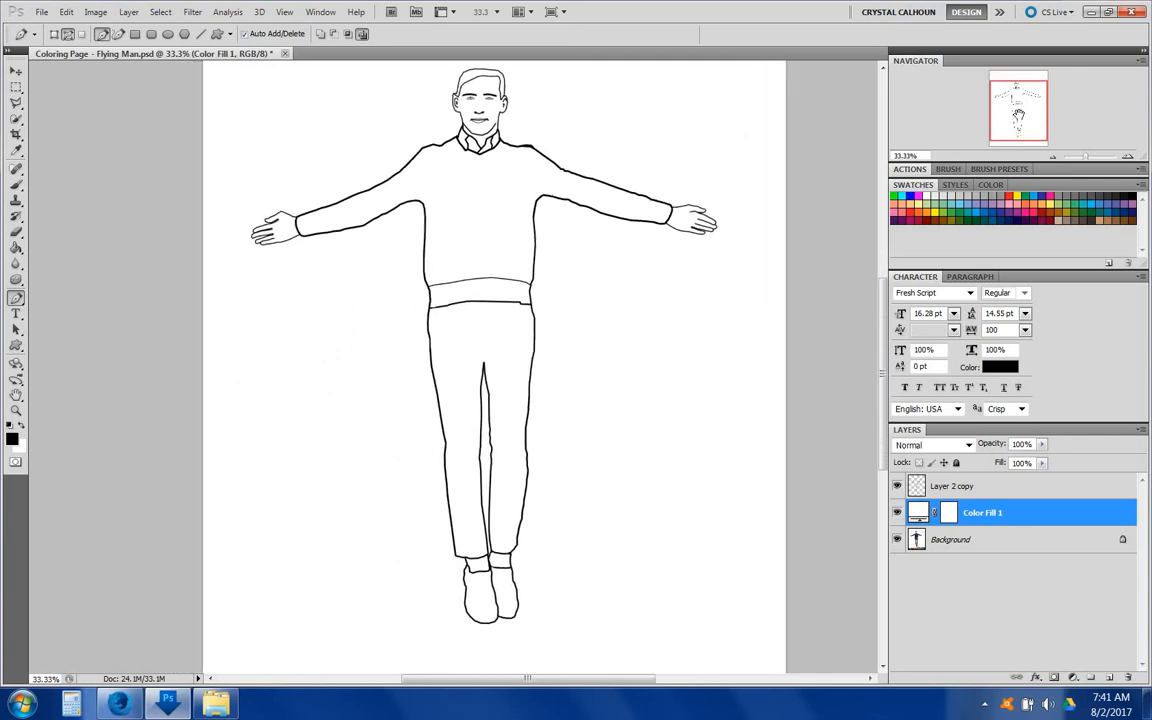
Step: Switch to the Brush tool and load the Clouds brush set, replacing the current brushes
{"action": "left_click", "coordinate": [16, 185]}
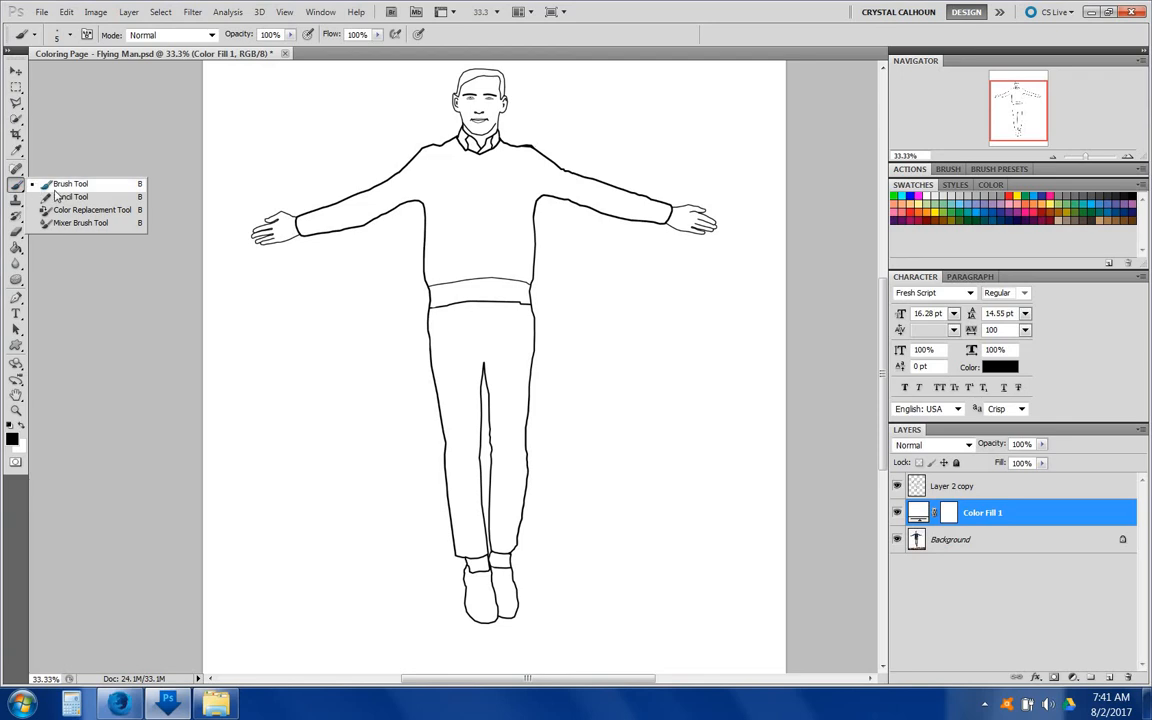
{"action": "left_click", "coordinate": [69, 36]}
{"action": "left_click", "coordinate": [202, 60]}
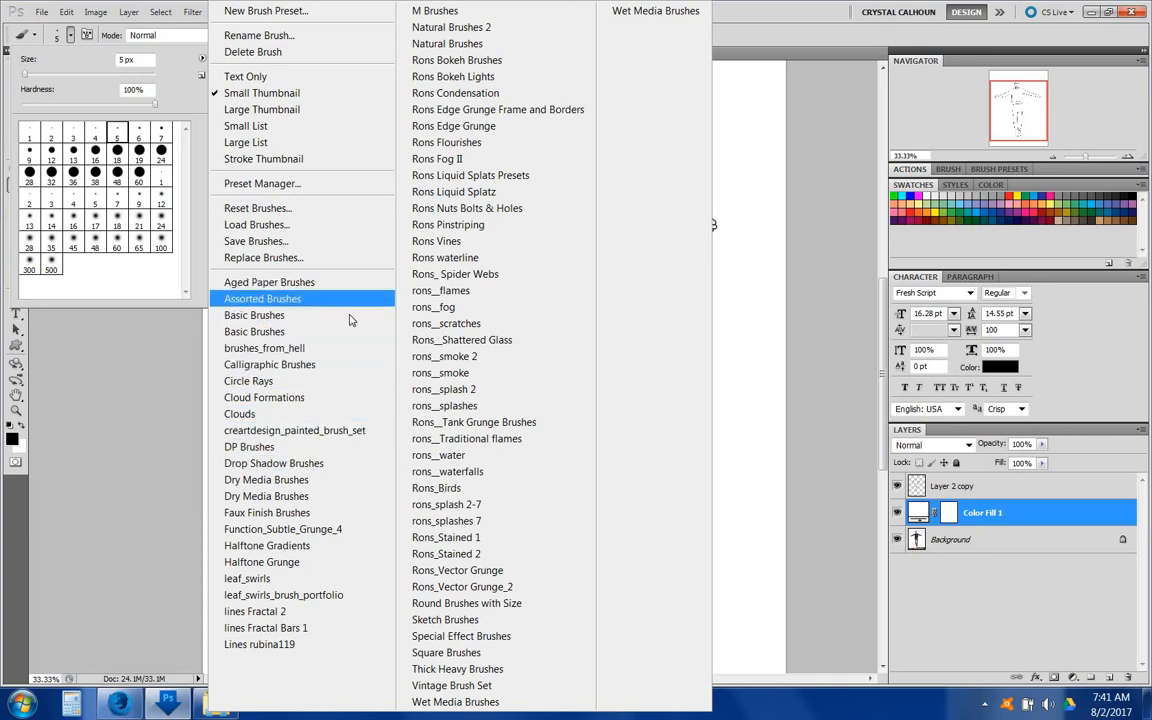
{"action": "left_click", "coordinate": [239, 416]}
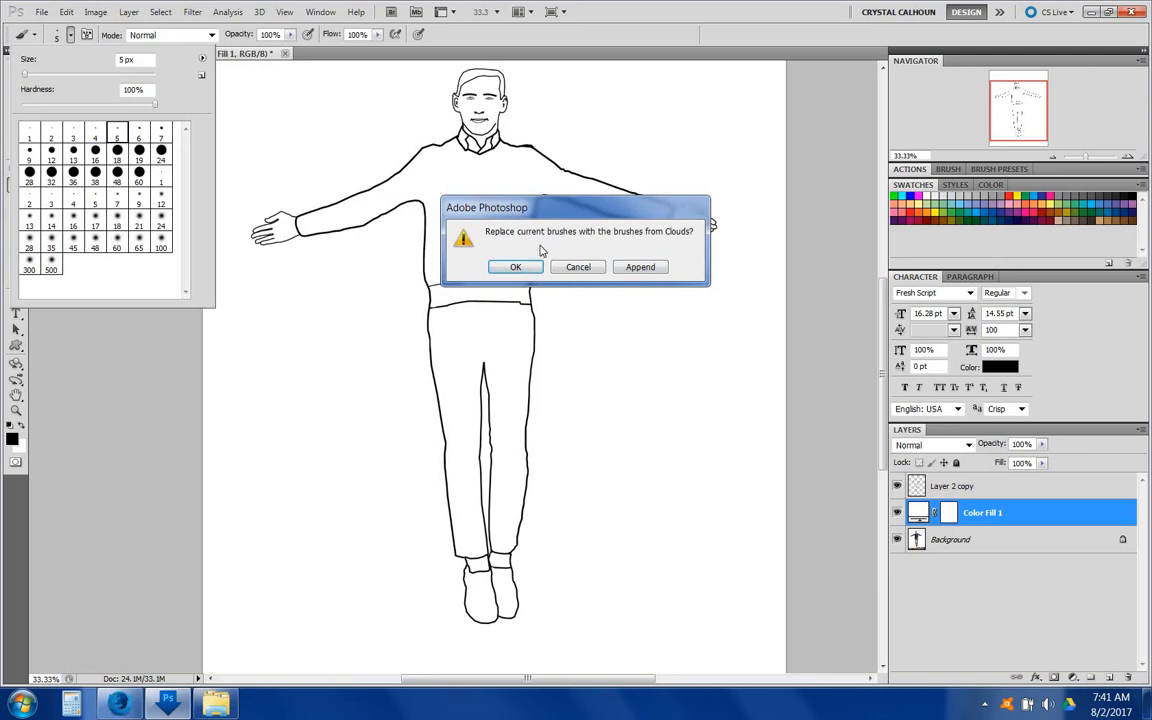
{"action": "left_click", "coordinate": [515, 267]}
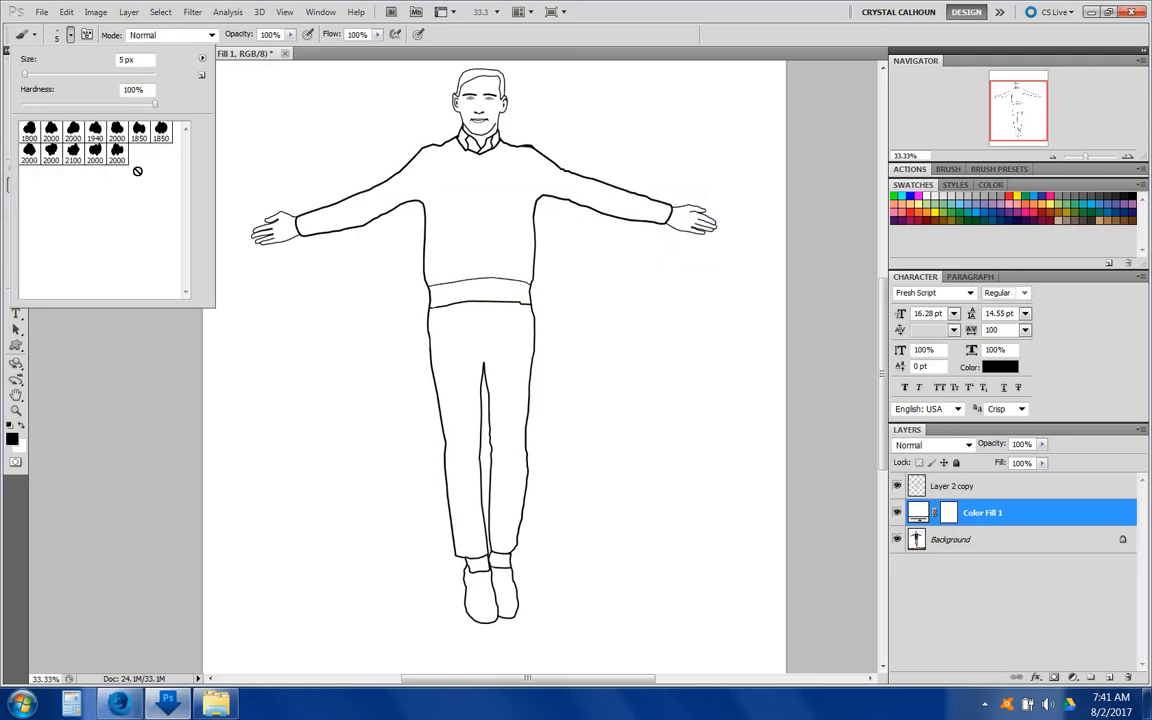
{"action": "scroll", "coordinate": [541, 150], "scroll_direction": "up", "scroll_amount": 8}
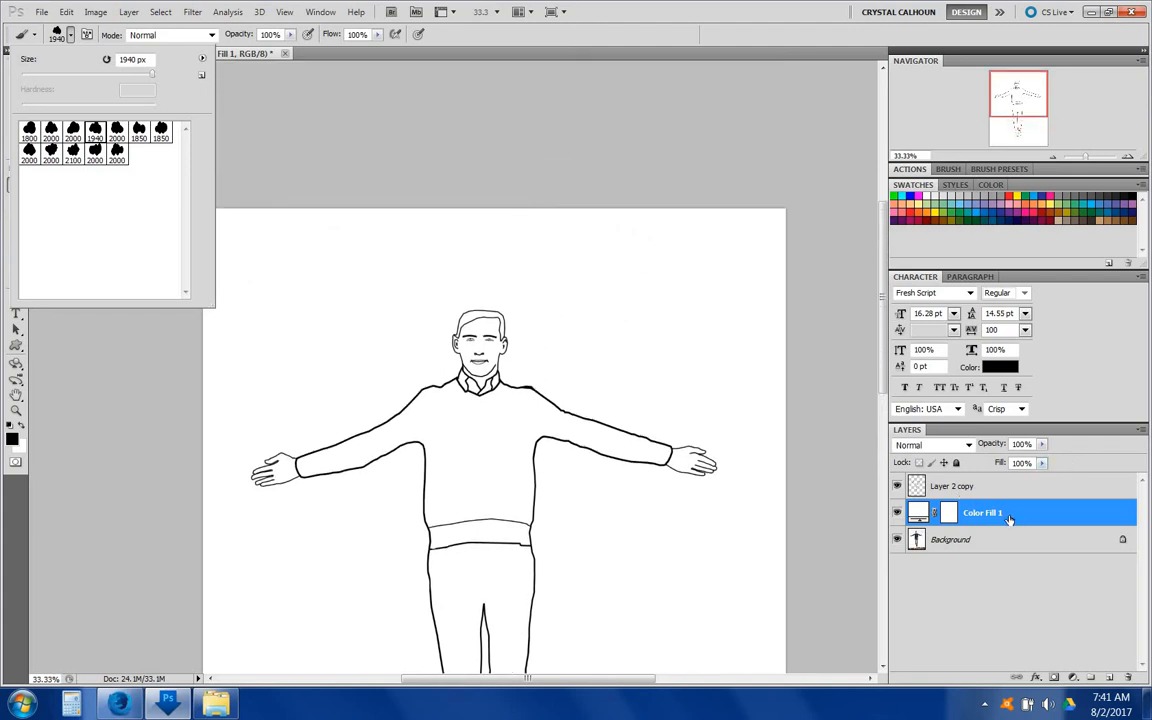
Step: Add a new layer and stamp two black clouds about 1242 px across the top corners of the page
{"action": "left_click", "coordinate": [1108, 678]}
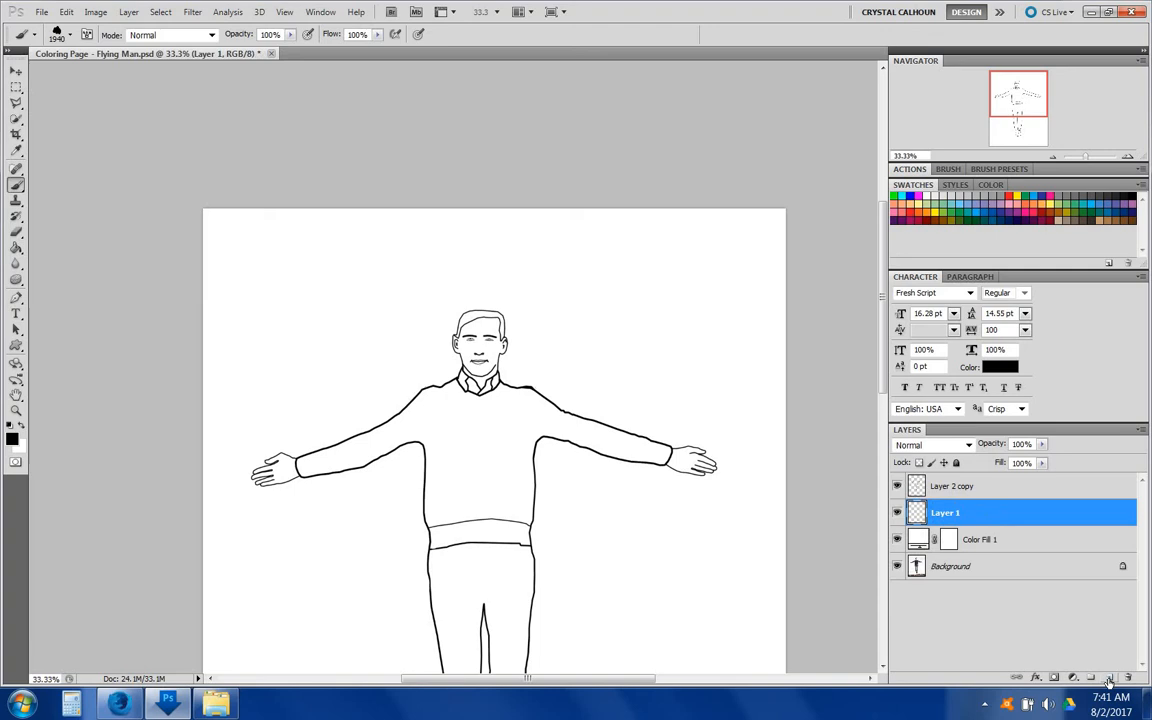
{"action": "left_click", "coordinate": [70, 35]}
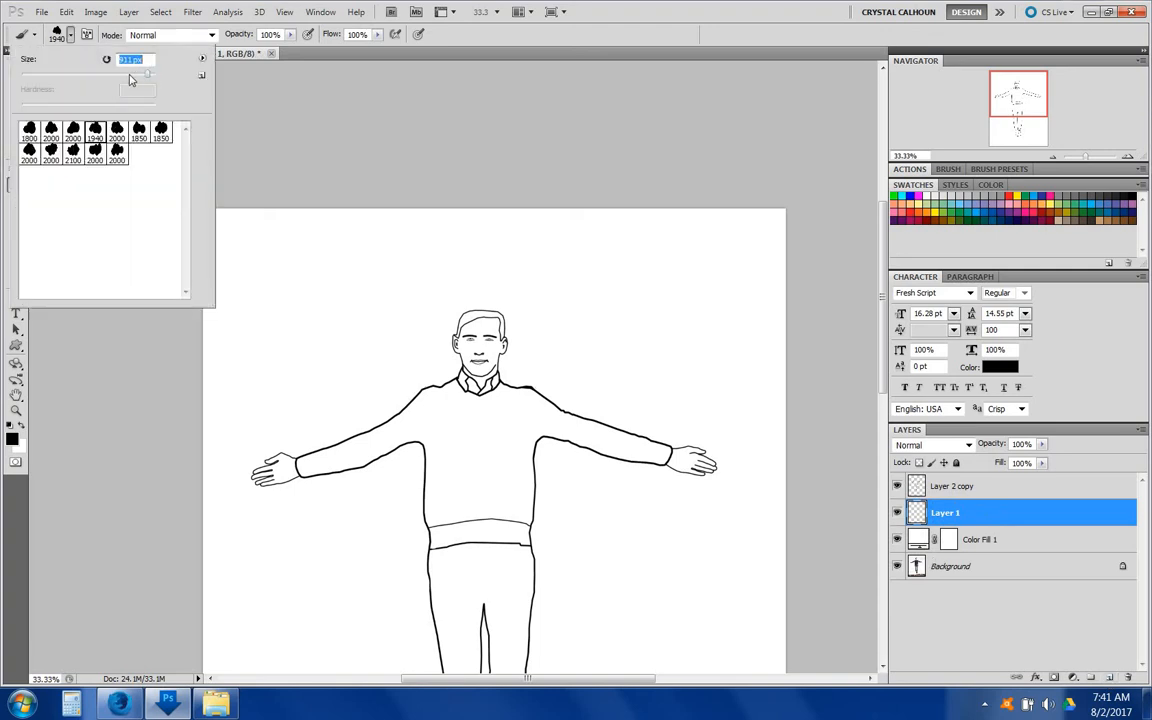
{"action": "mouse_move", "coordinate": [129, 76]}
{"action": "left_mouse_down"}
{"action": "mouse_move", "coordinate": [150, 79]}
{"action": "mouse_move", "coordinate": [204, 139]}
{"action": "left_mouse_up"}
{"action": "left_click", "coordinate": [238, 135]}
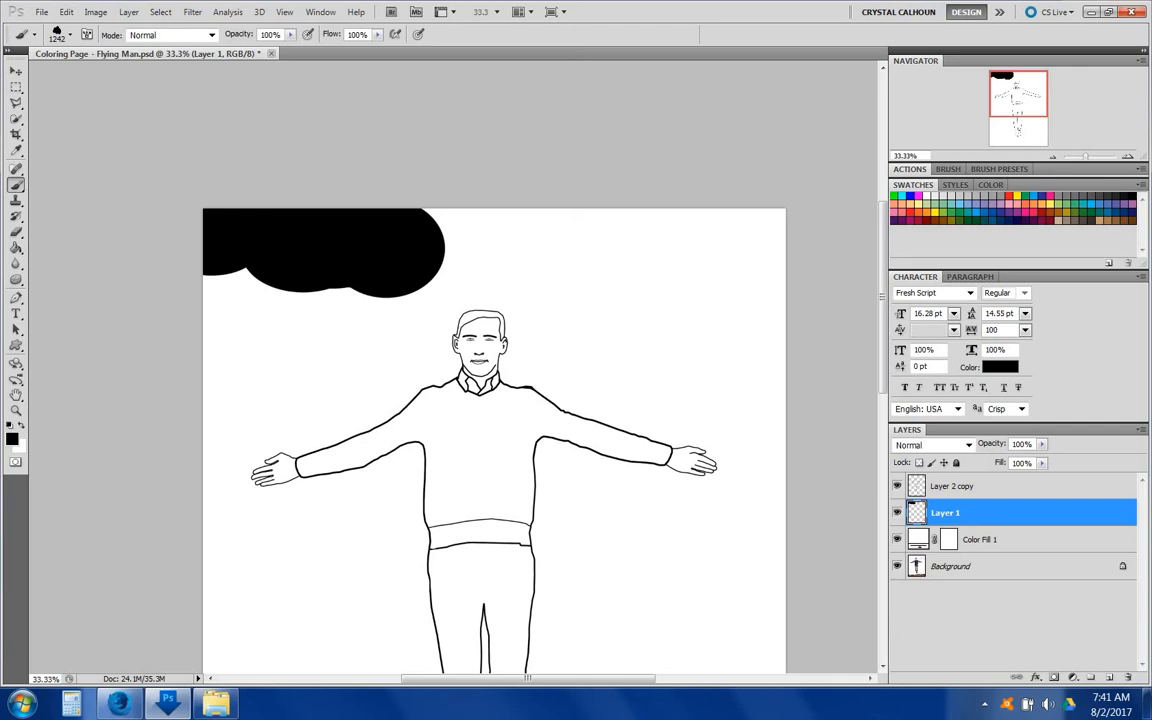
{"action": "left_click", "coordinate": [720, 261]}
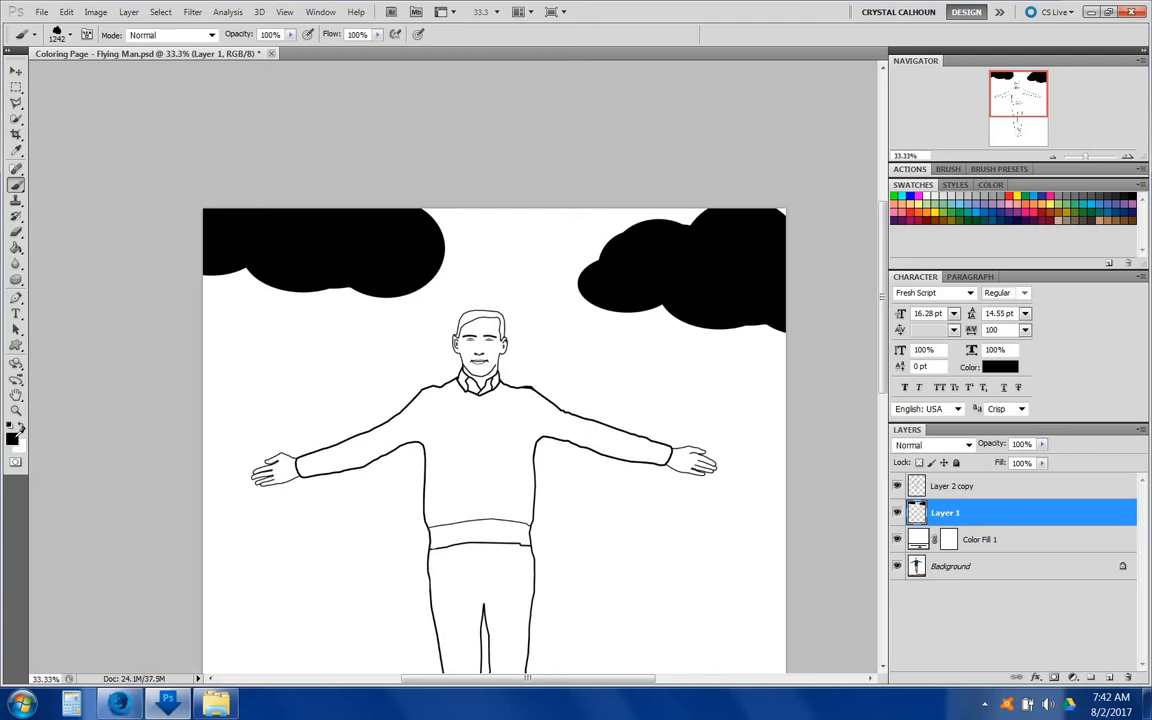
Step: Set the foreground color to a blue swatch and stamp a blue cloud over the left black cloud
{"action": "left_click", "coordinate": [11, 440]}
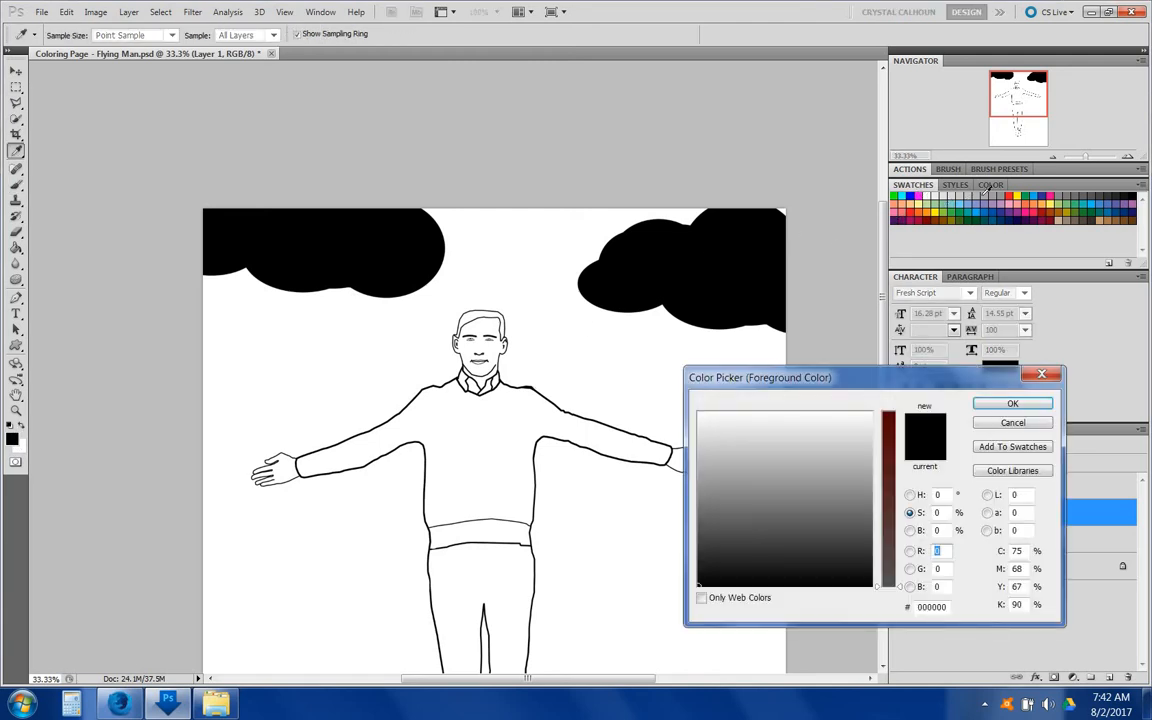
{"action": "left_click", "coordinate": [990, 185]}
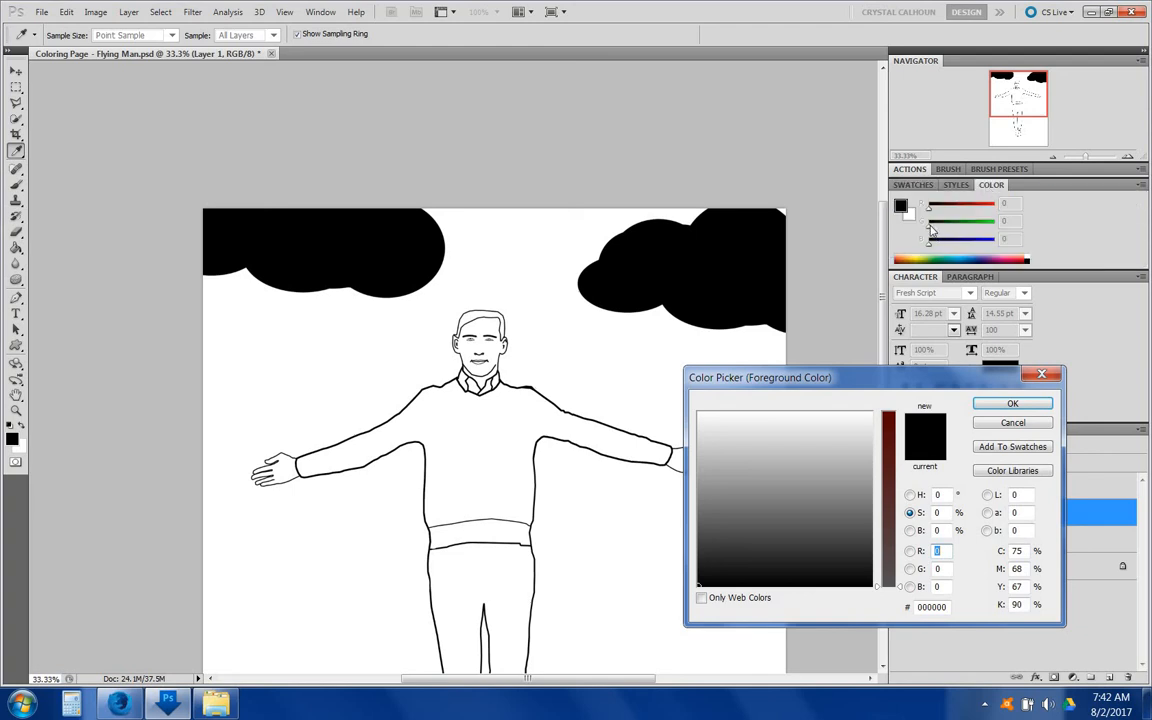
{"action": "left_click_drag", "start_coordinate": [890, 467], "coordinate": [890, 460]}
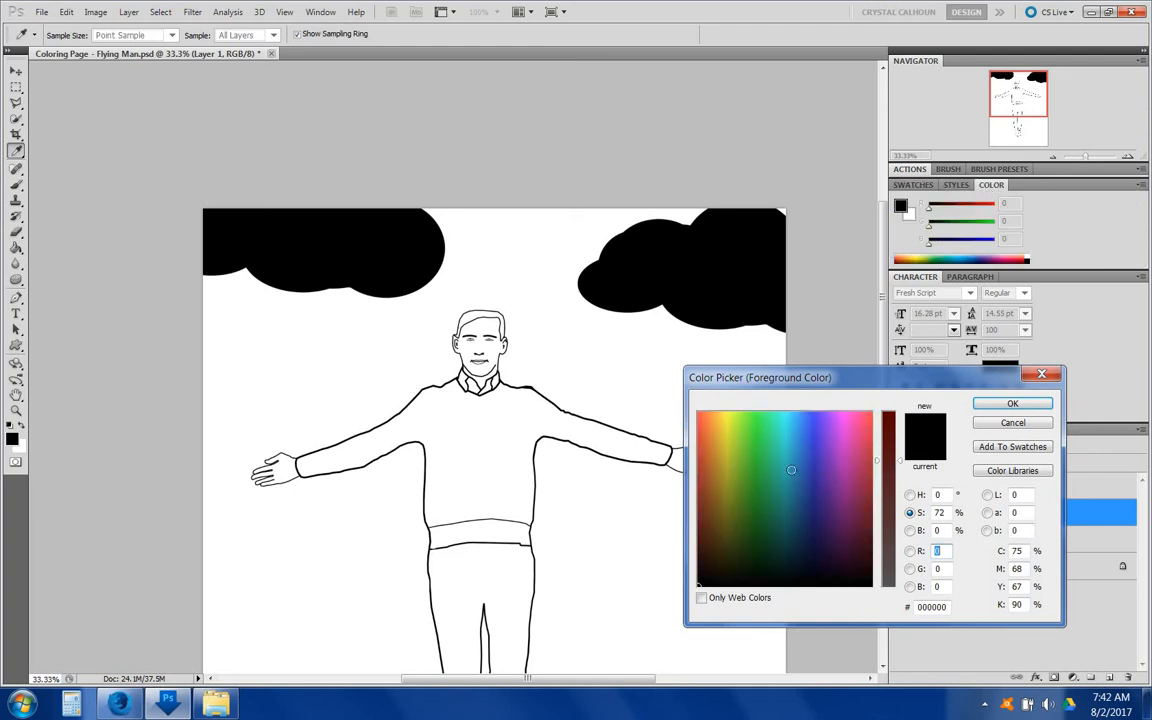
{"action": "left_click_drag", "start_coordinate": [791, 469], "coordinate": [727, 446]}
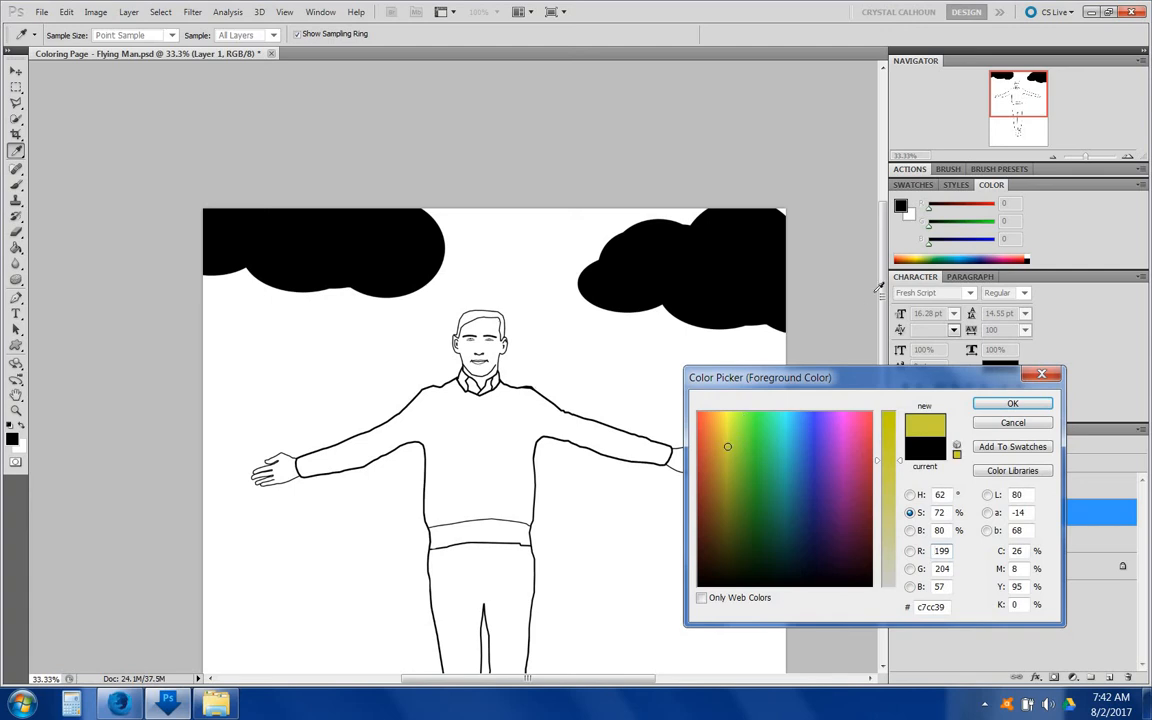
{"action": "left_click", "coordinate": [914, 185]}
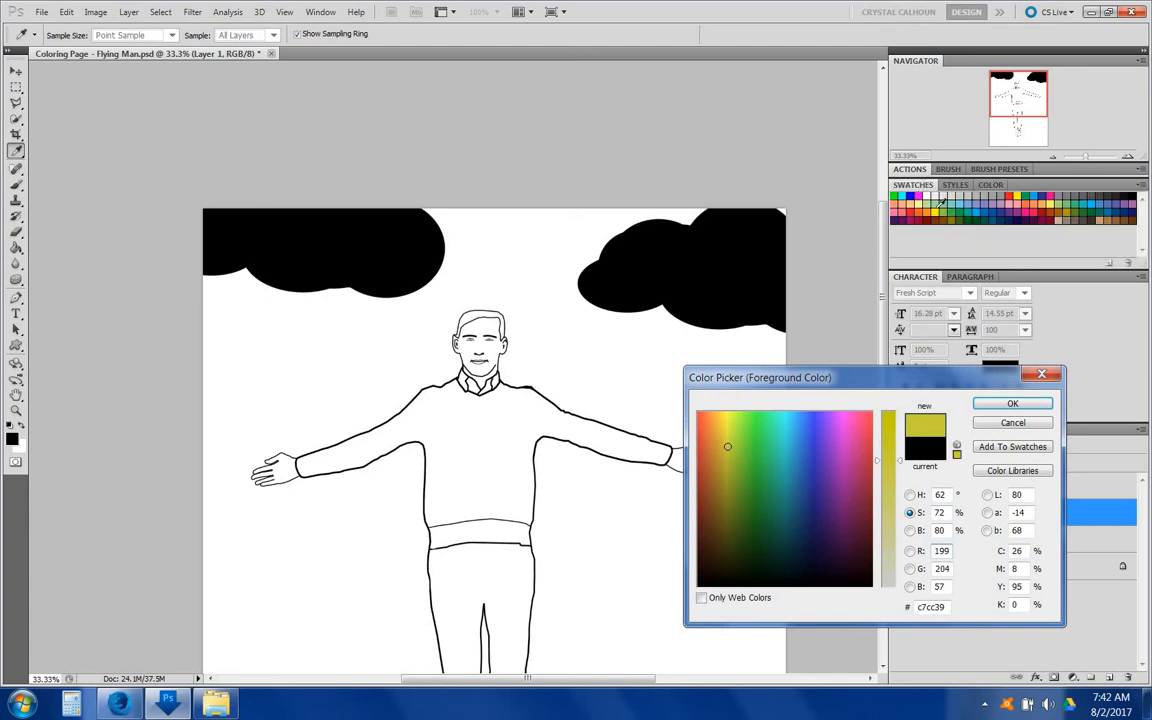
{"action": "left_click", "coordinate": [940, 197]}
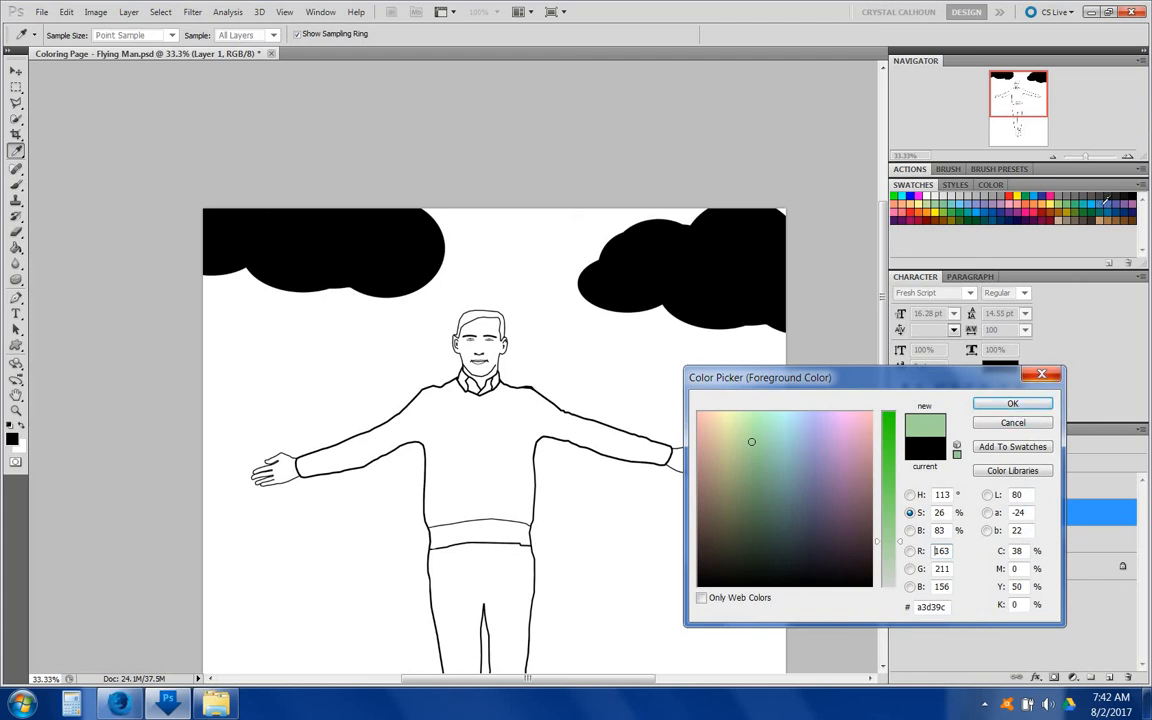
{"action": "left_click", "coordinate": [1103, 204]}
{"action": "left_click", "coordinate": [1006, 404]}
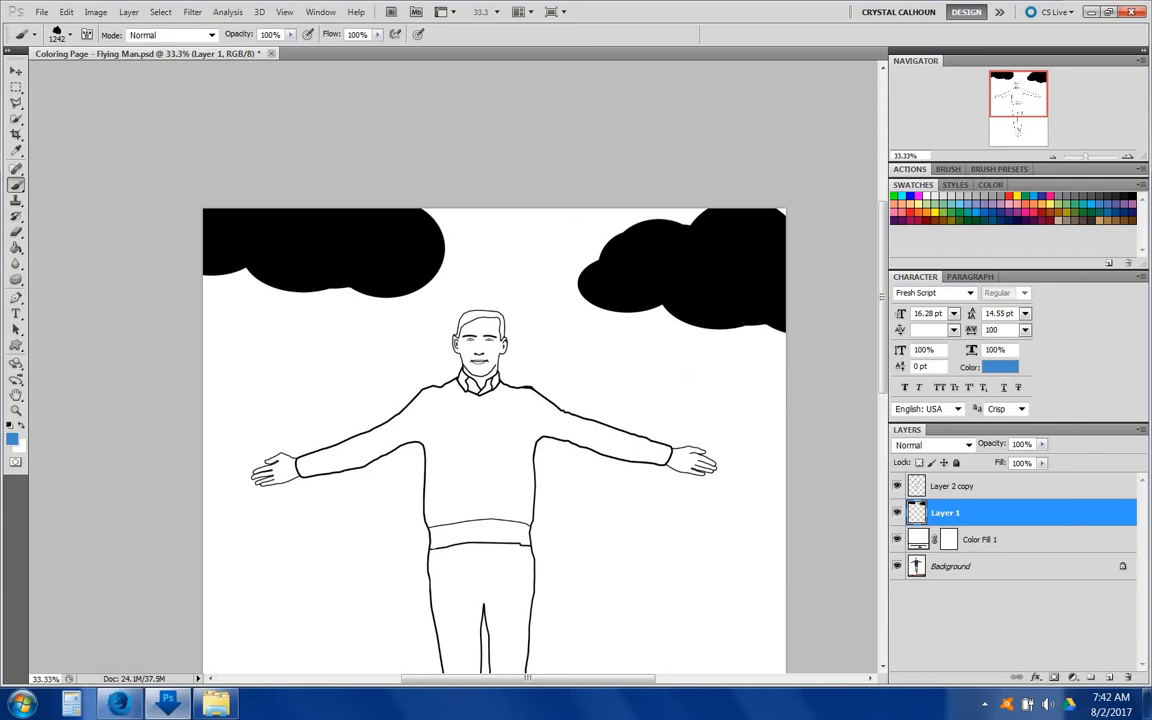
{"action": "left_click", "coordinate": [380, 208]}
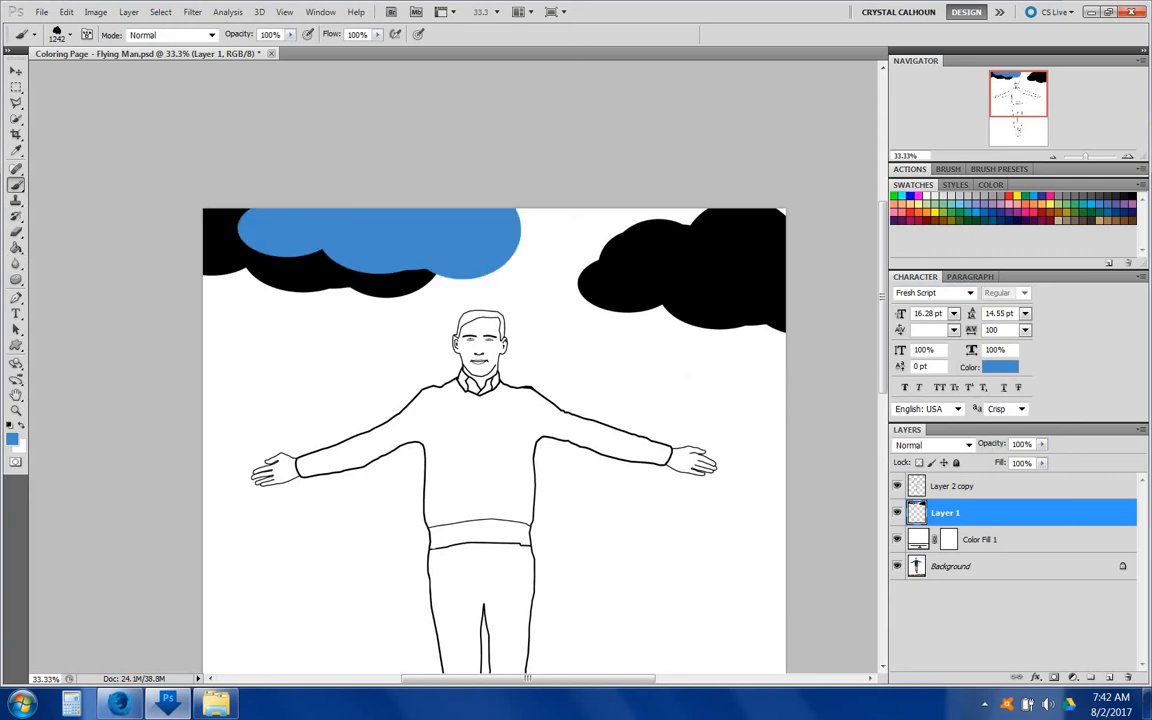
Step: On the Layer 2 copy layer, fill the trousers with blue using the Paint Bucket tool
{"action": "scroll", "coordinate": [494, 410], "scroll_direction": "down", "scroll_amount": 2}
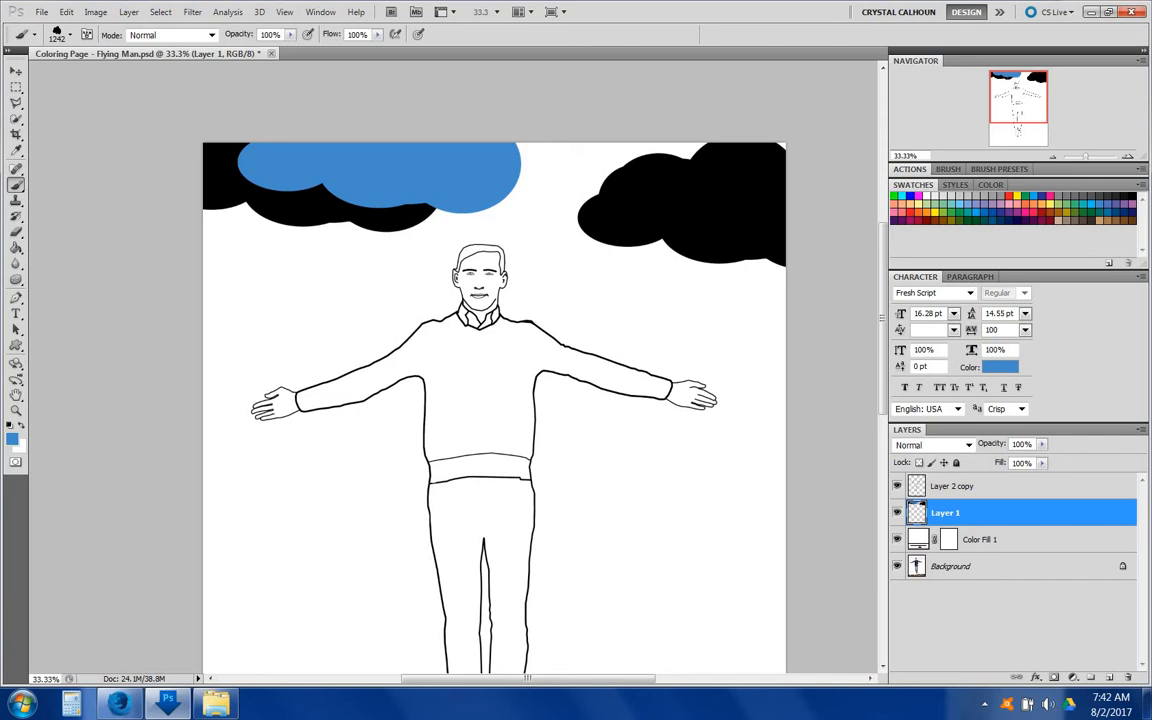
{"action": "scroll", "coordinate": [494, 400], "scroll_direction": "down", "scroll_amount": 2}
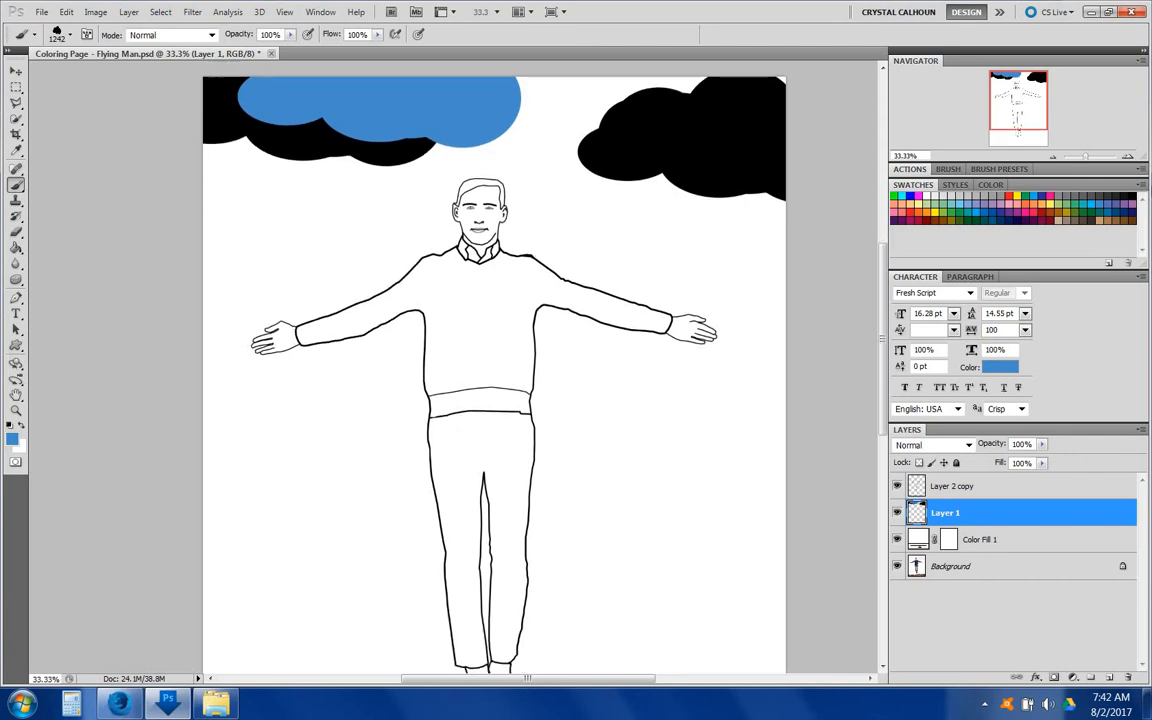
{"action": "left_click", "coordinate": [918, 488]}
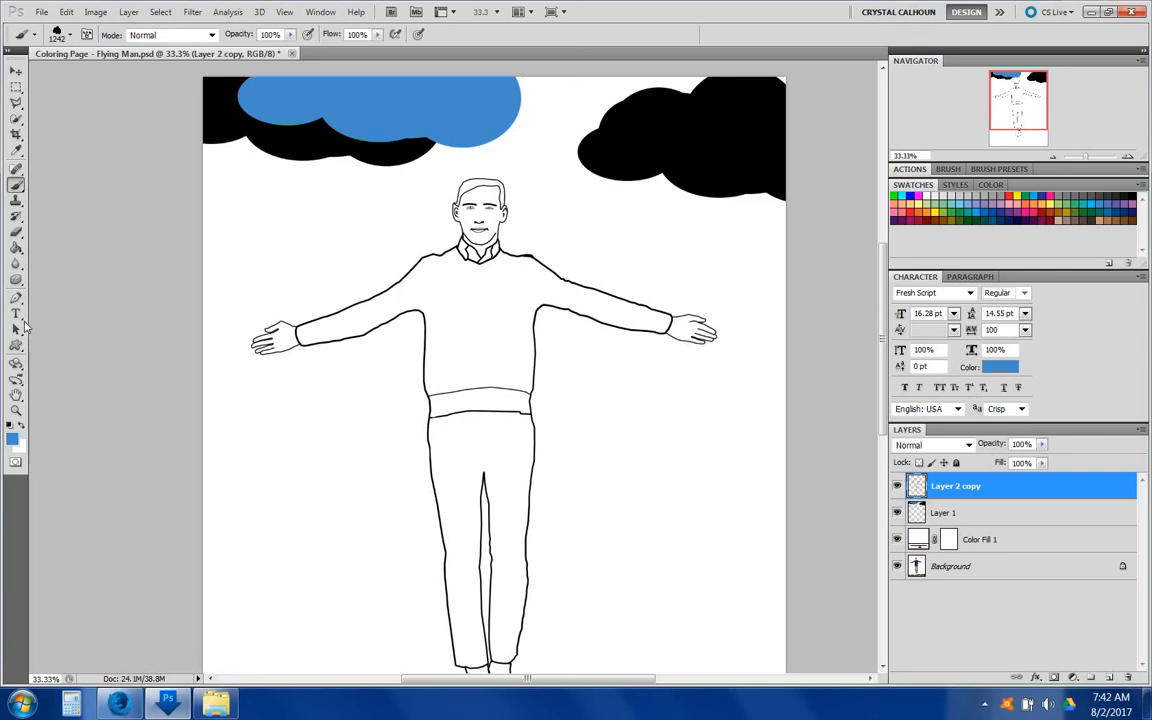
{"action": "left_click", "coordinate": [16, 250]}
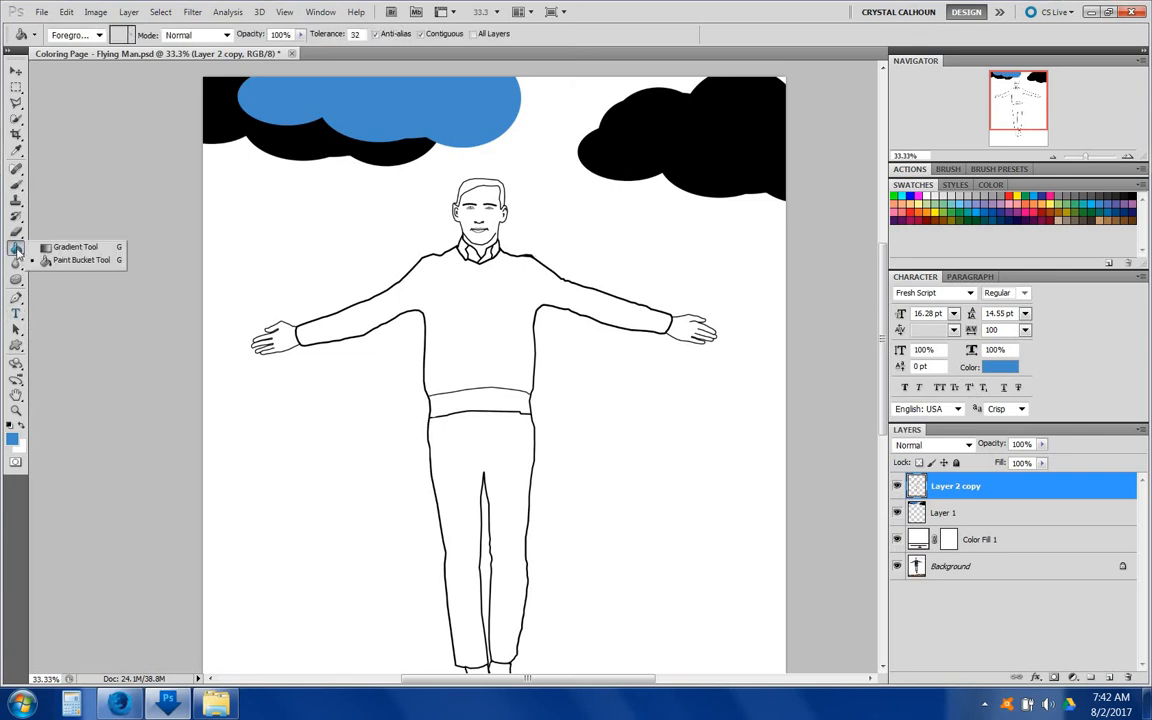
{"action": "left_click", "coordinate": [454, 455]}
{"action": "left_click", "coordinate": [454, 455]}
{"action": "scroll", "coordinate": [507, 465], "scroll_direction": "down", "scroll_amount": 3}
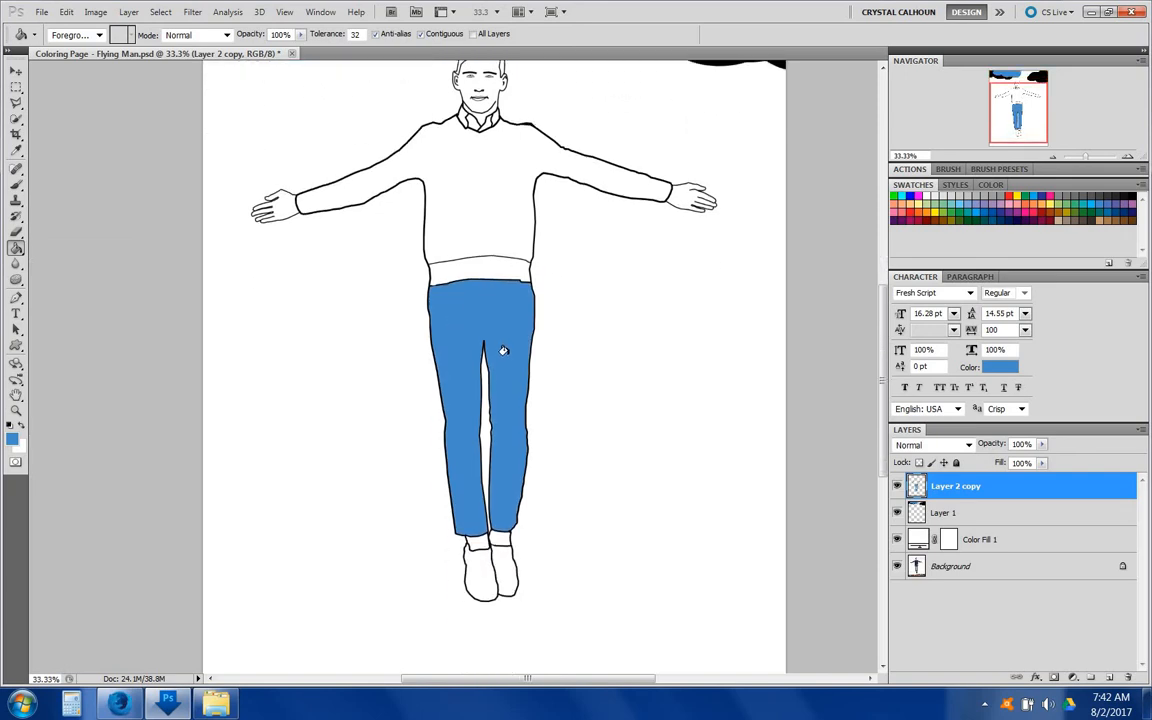
{"action": "scroll", "coordinate": [507, 535], "scroll_direction": "up", "scroll_amount": 2}
{"action": "scroll", "coordinate": [494, 333], "scroll_direction": "up", "scroll_amount": 2}
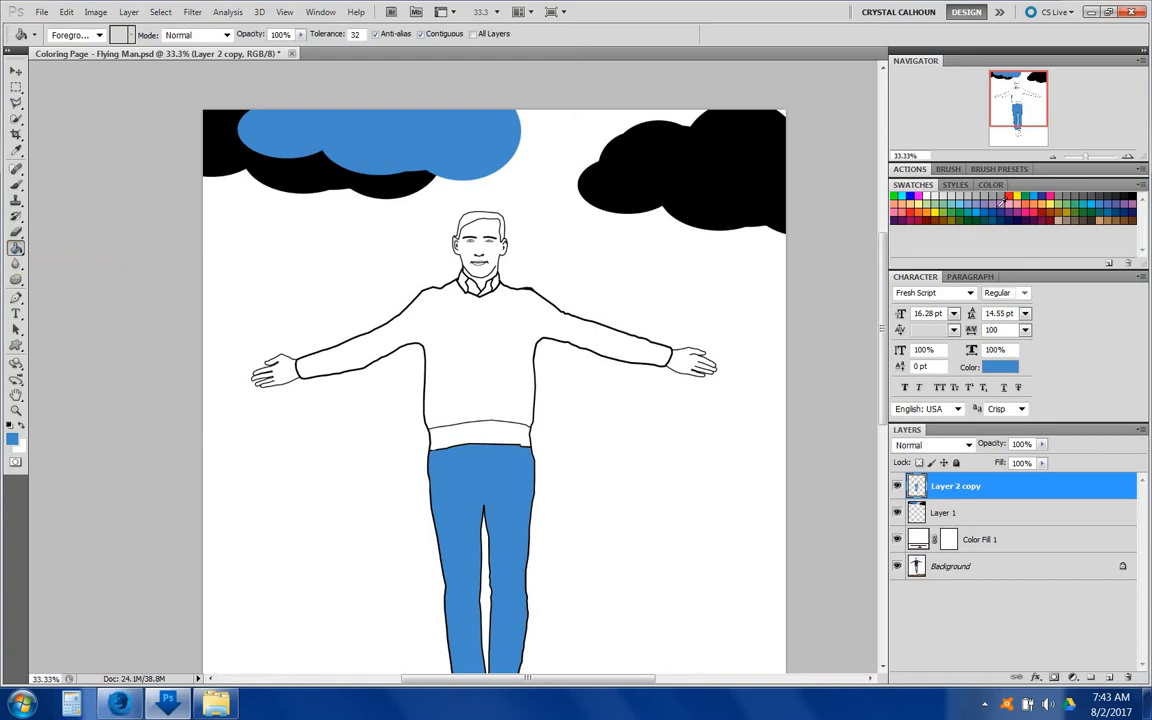
Step: Fill the sweater with an orange swatch and the hair with a brown swatch using the Paint Bucket
{"action": "left_click", "coordinate": [1021, 202]}
{"action": "left_click", "coordinate": [492, 320]}
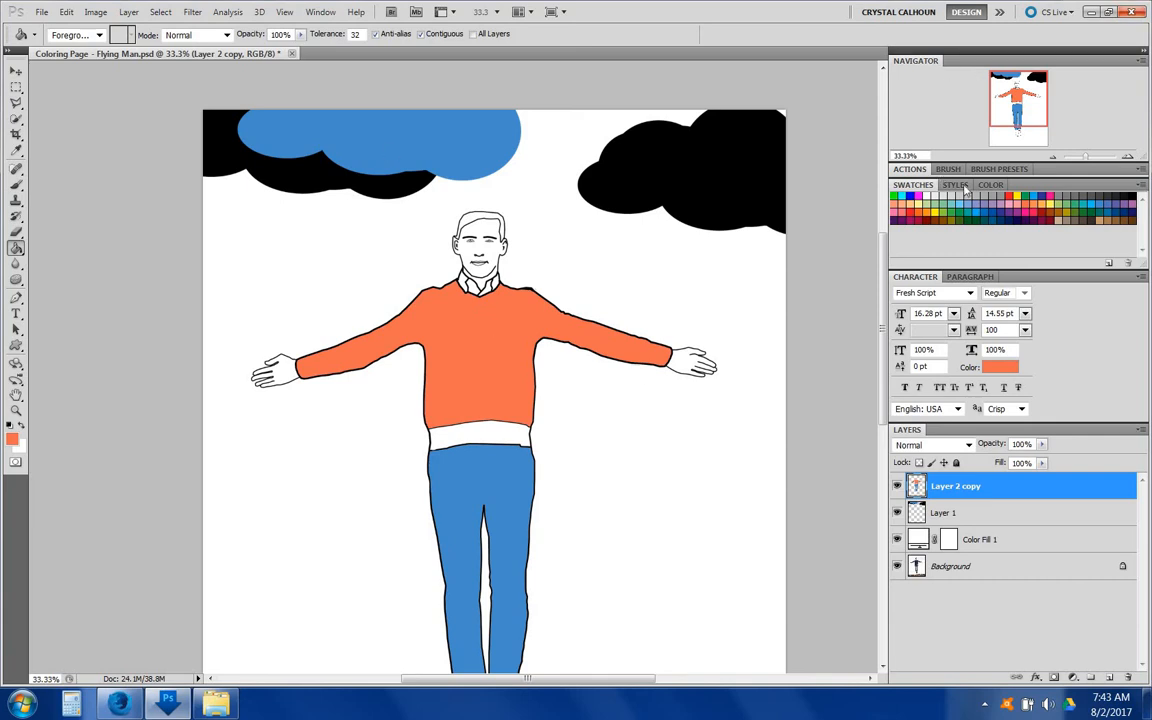
{"action": "left_click", "coordinate": [1057, 213]}
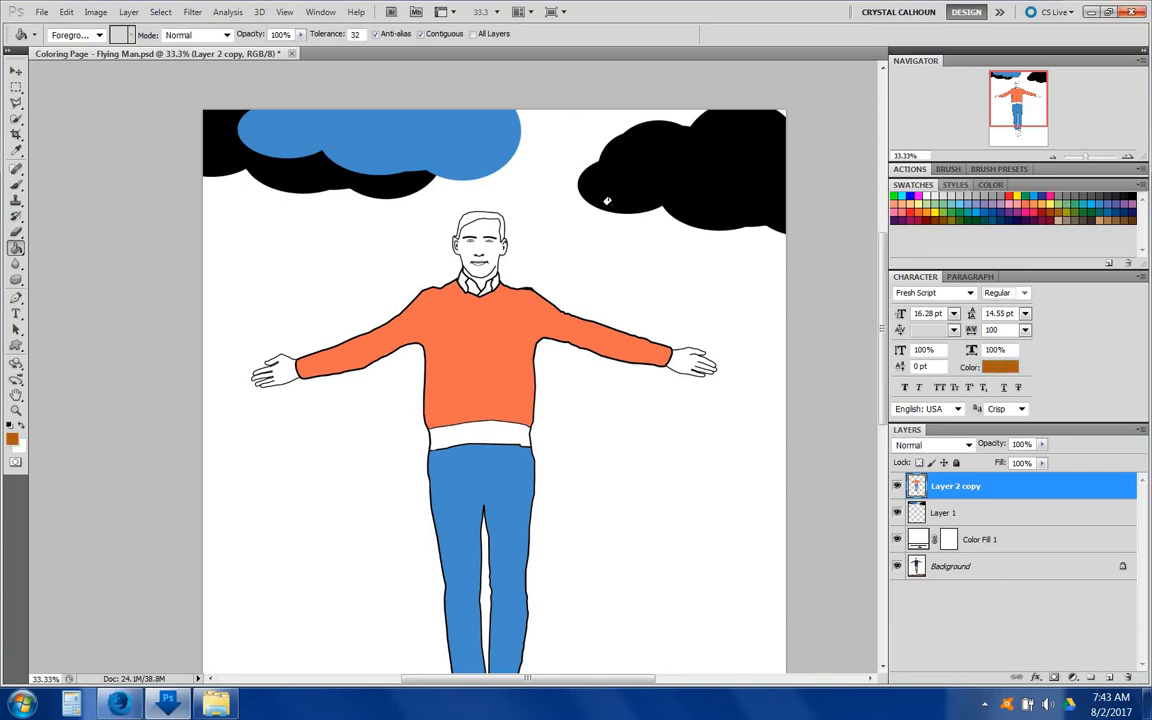
{"action": "left_click", "coordinate": [468, 216]}
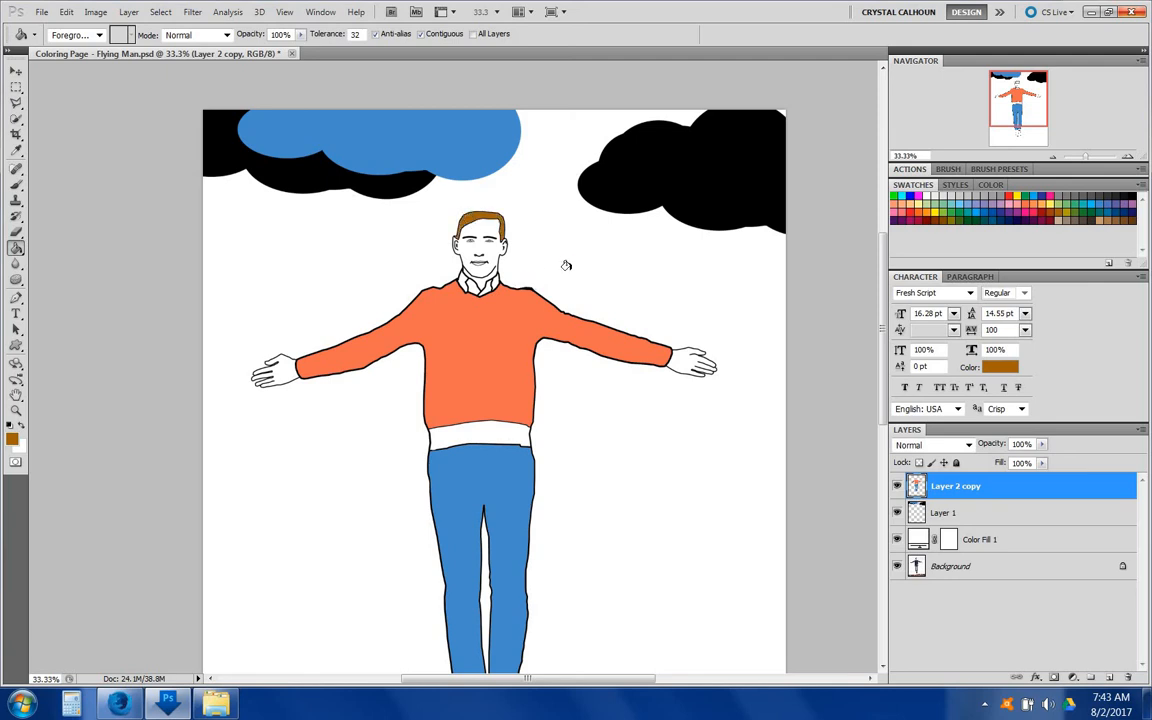
{"action": "scroll", "coordinate": [562, 265], "scroll_direction": "down", "scroll_amount": 3}
{"action": "scroll", "coordinate": [566, 260], "scroll_direction": "up", "scroll_amount": 4}
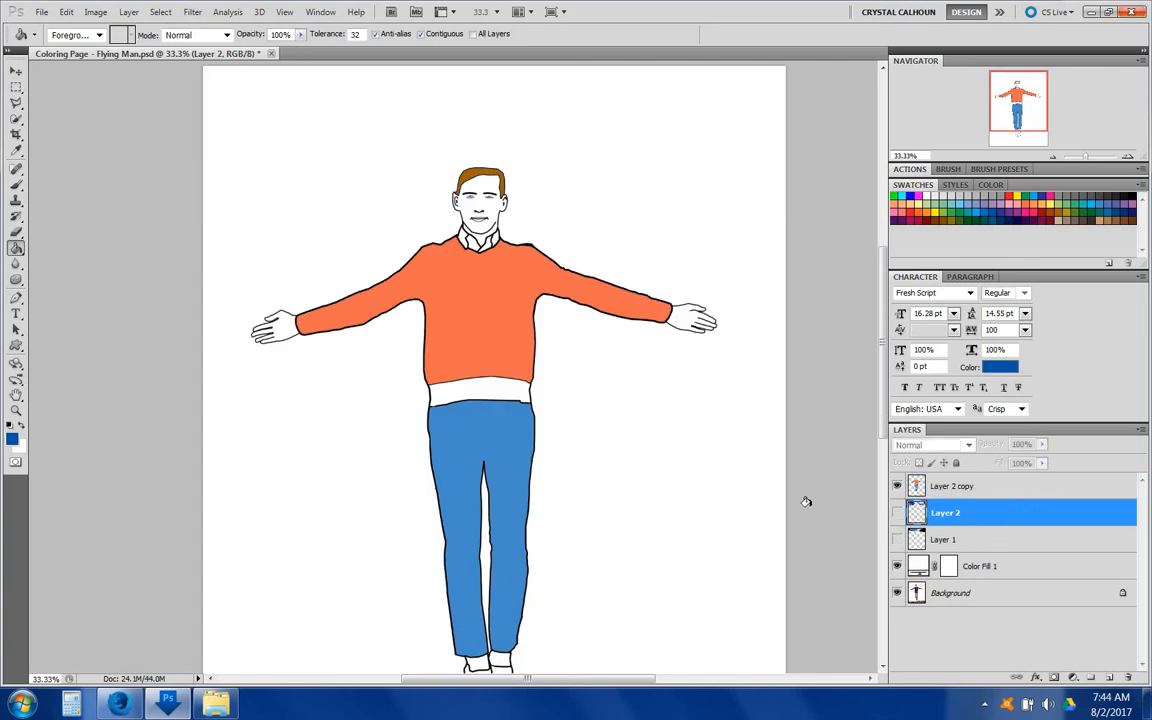
Step: Draw a blue wing custom shape beside the man's head on the left side of the page
{"action": "scroll", "coordinate": [724, 450], "scroll_direction": "down", "scroll_amount": 3}
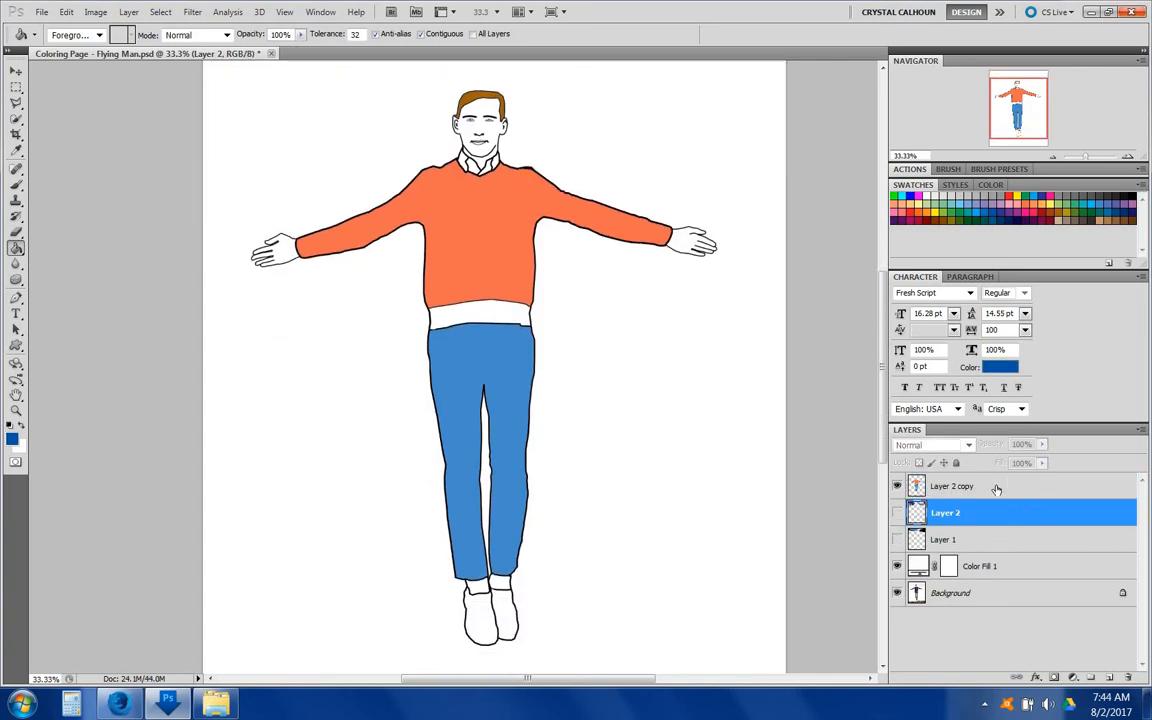
{"action": "scroll", "coordinate": [990, 493], "scroll_direction": "up", "scroll_amount": 1}
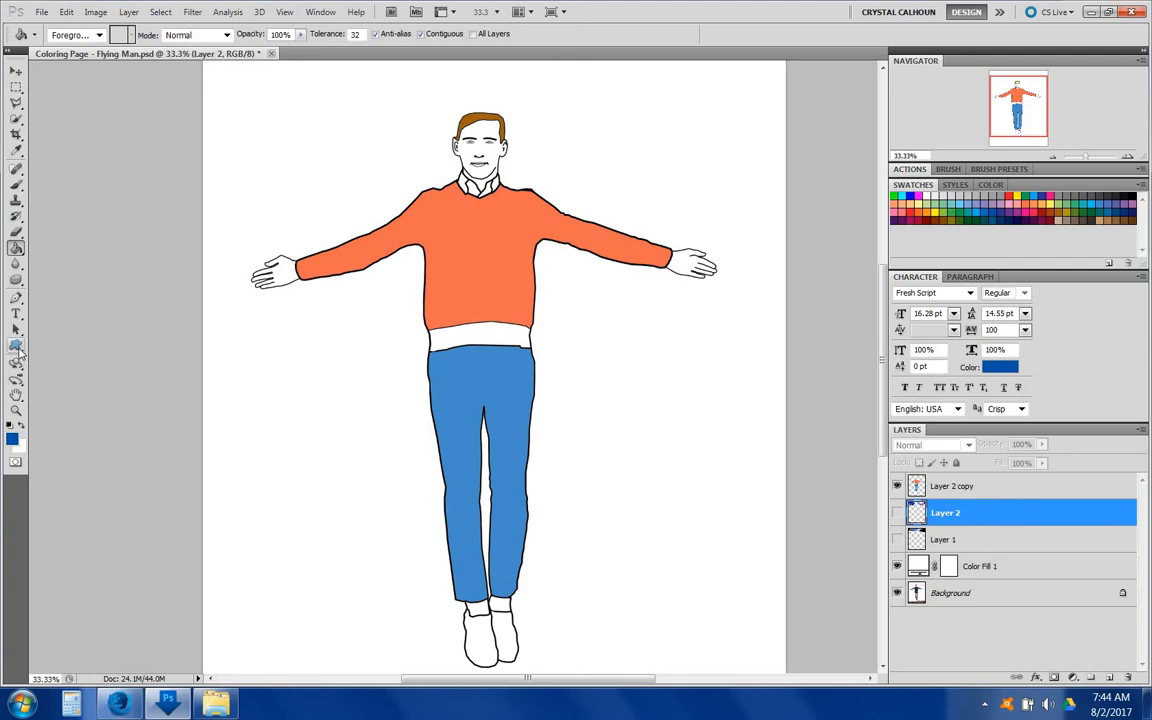
{"action": "left_click", "coordinate": [17, 347]}
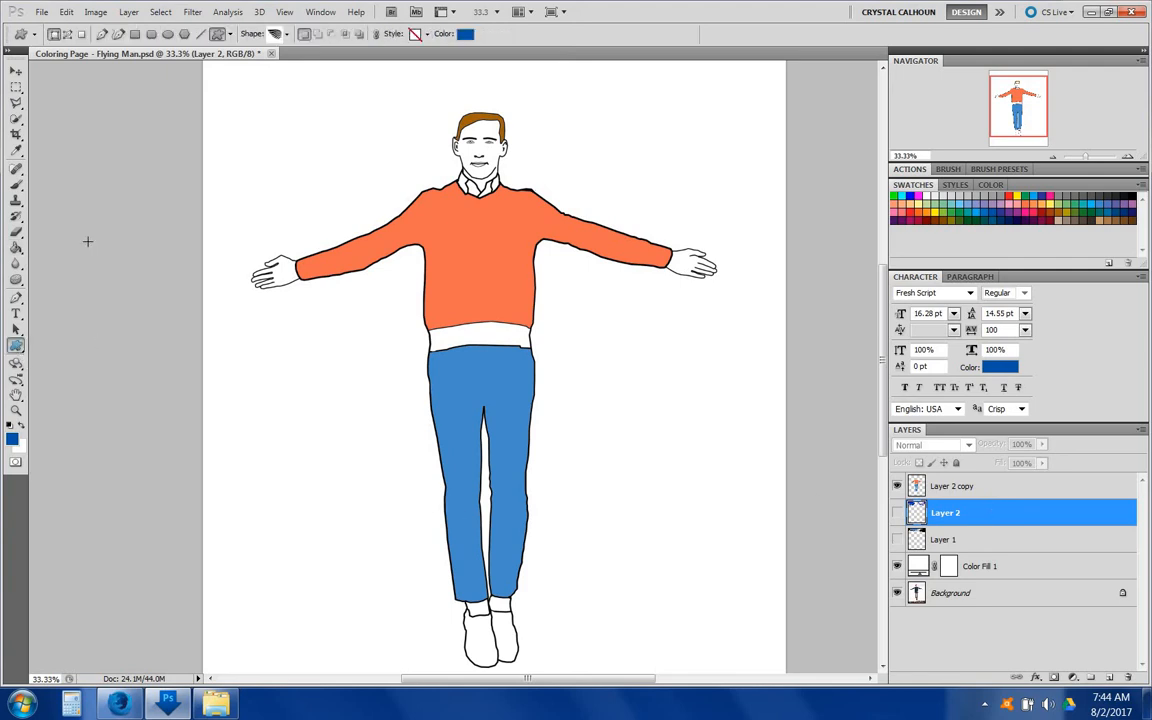
{"action": "left_click", "coordinate": [286, 34]}
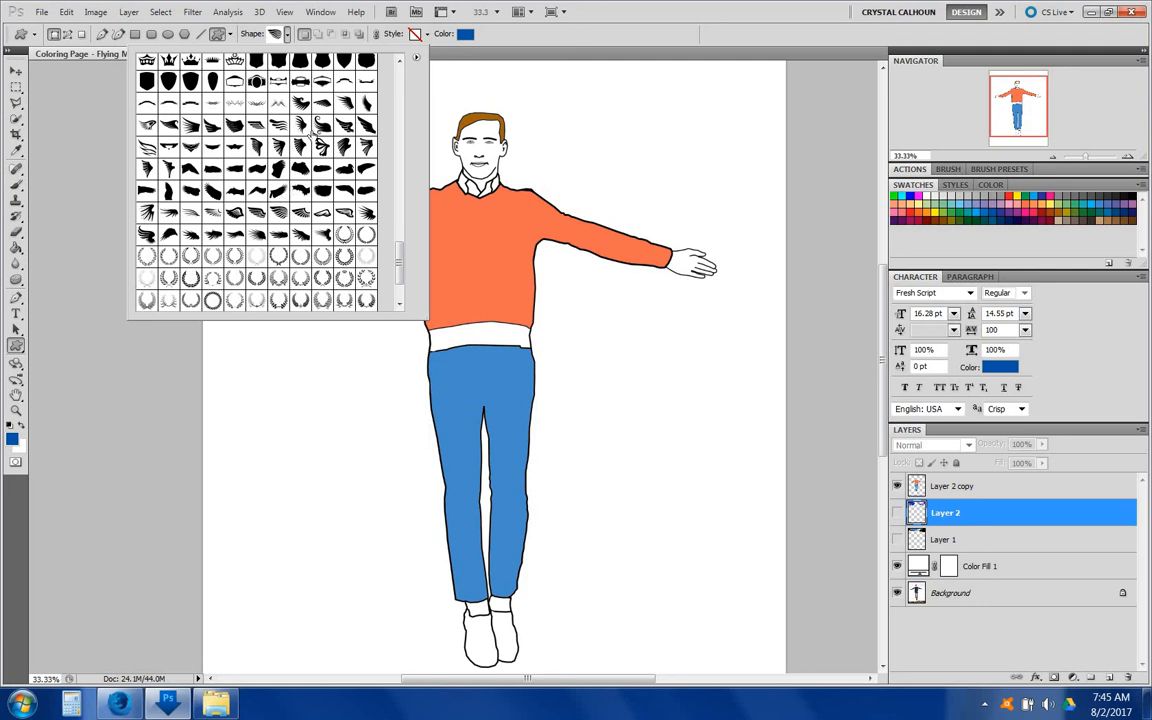
{"action": "left_click", "coordinate": [450, 180]}
{"action": "left_click_drag", "start_coordinate": [450, 180], "coordinate": [203, 87]}
{"action": "key", "text": "v"}
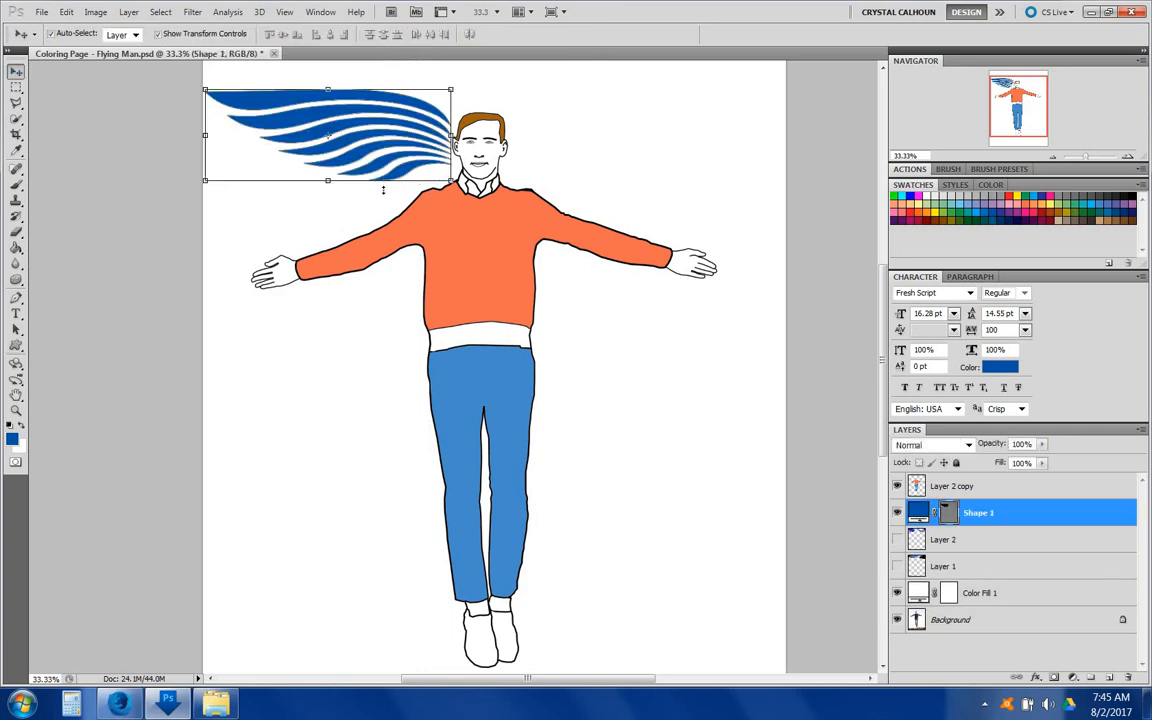
Step: Move the left wing down behind the shoulder and rotate it about 6 degrees
{"action": "left_click_drag", "start_coordinate": [383, 189], "coordinate": [368, 226]}
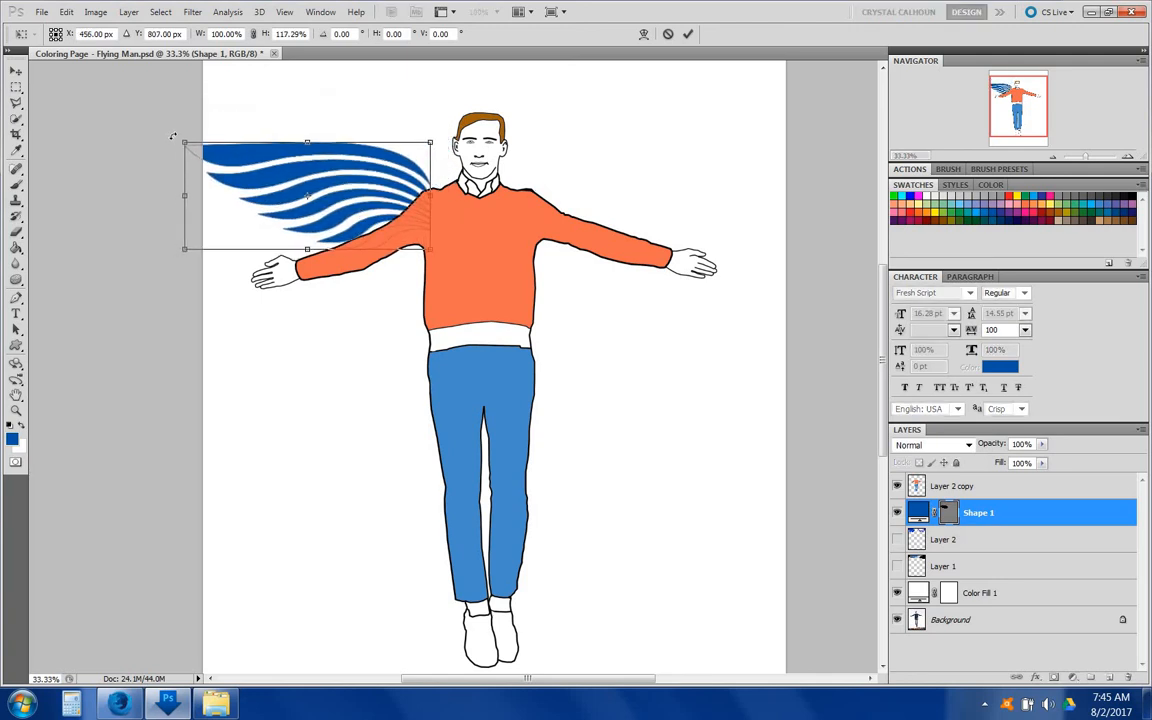
{"action": "left_click_drag", "start_coordinate": [172, 136], "coordinate": [176, 122]}
{"action": "left_click_drag", "start_coordinate": [265, 175], "coordinate": [283, 153]}
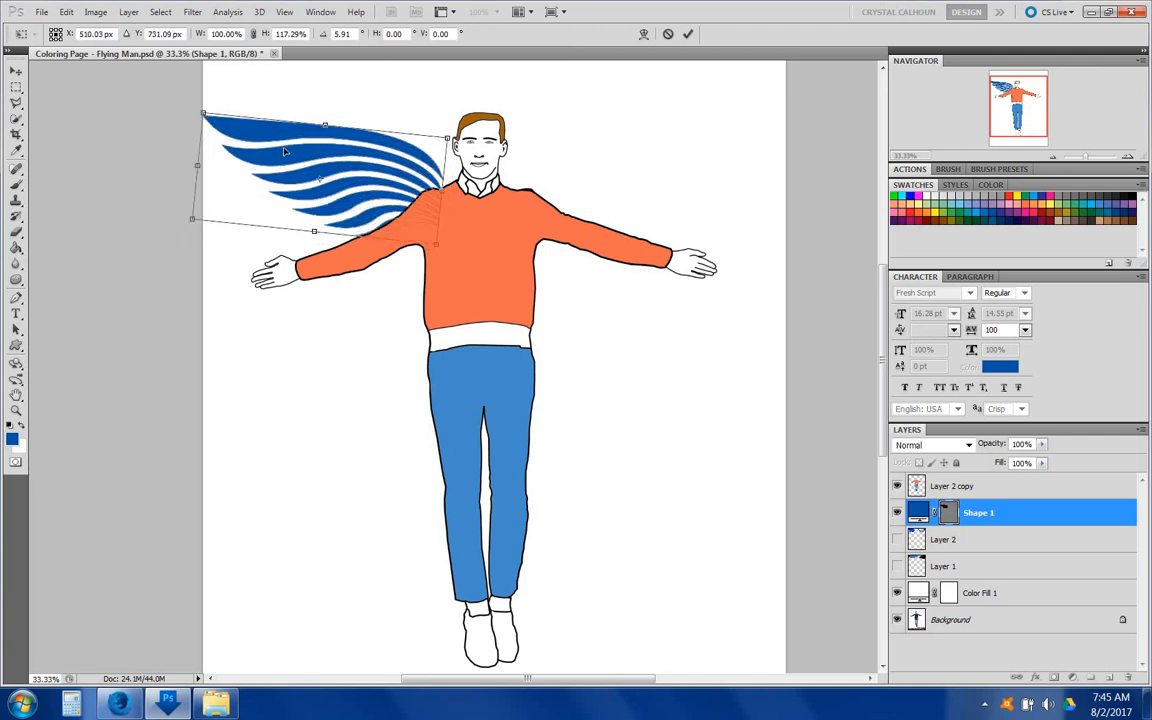
{"action": "key", "text": "Return"}
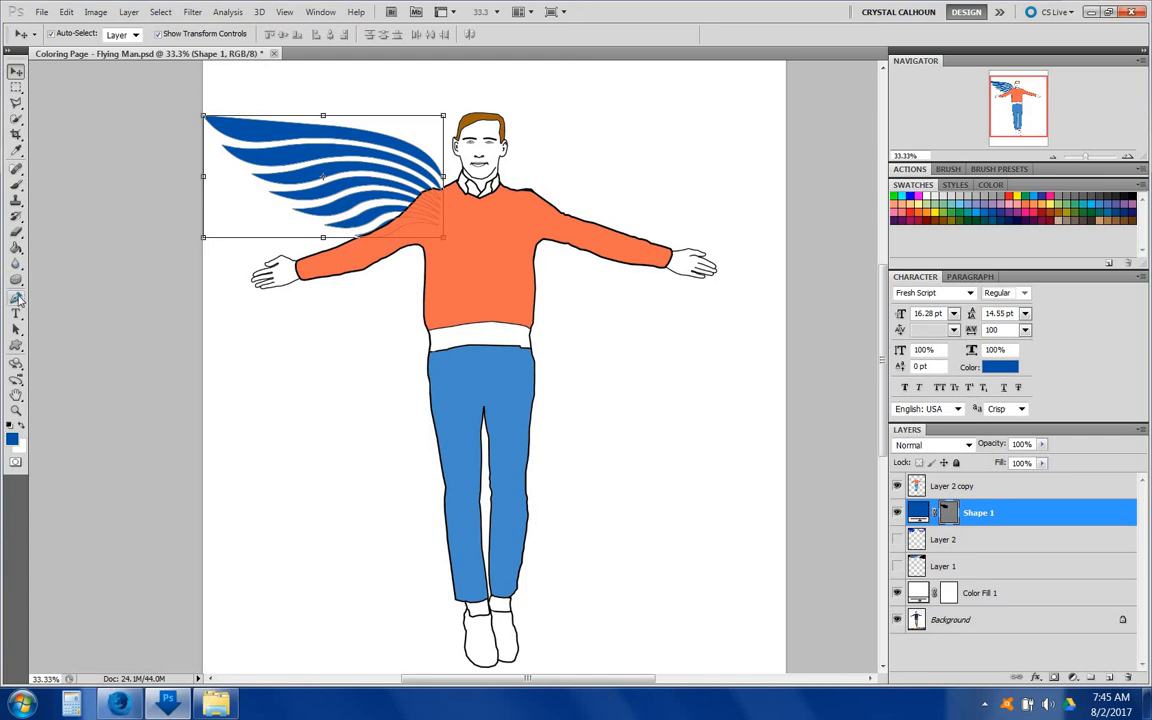
Step: Draw a second wing on the right side and flip it horizontally with Free Transform to mirror the first
{"action": "key", "text": "u"}
{"action": "mouse_move", "coordinate": [703, 123]}
{"action": "left_mouse_down"}
{"action": "mouse_move", "coordinate": [560, 250]}
{"action": "mouse_move", "coordinate": [504, 280]}
{"action": "left_mouse_up"}
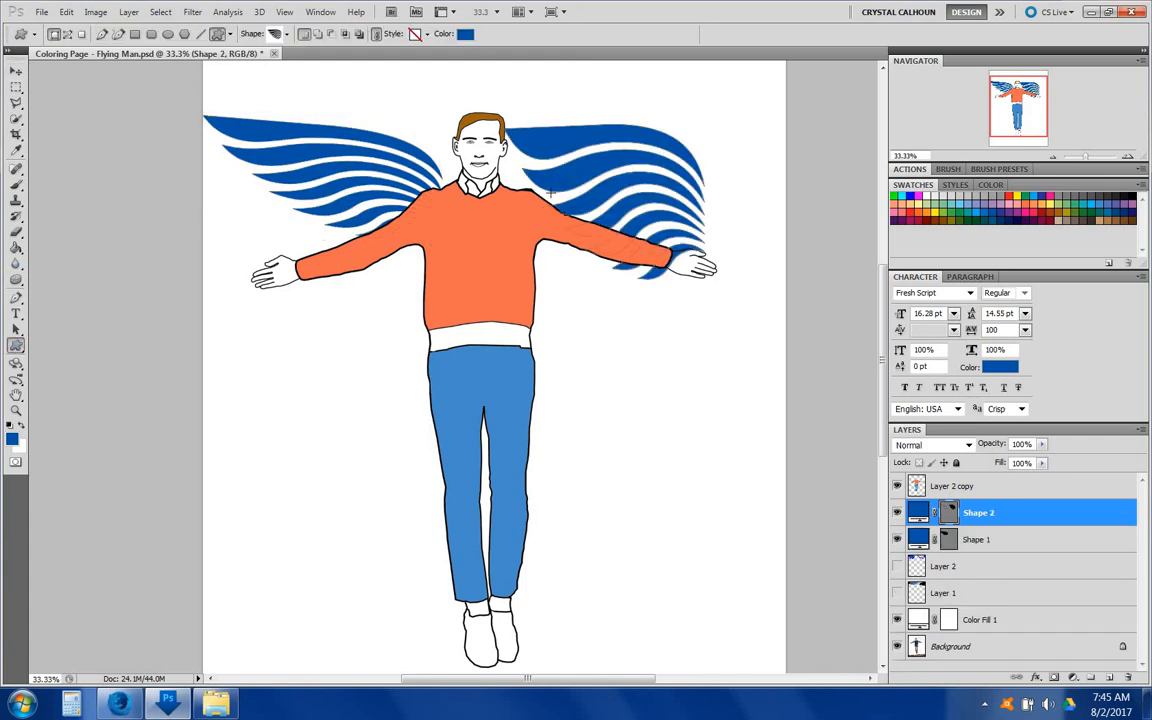
{"action": "left_click", "coordinate": [16, 71]}
{"action": "key", "text": "ctrl+t"}
{"action": "left_click_drag", "start_coordinate": [486, 217], "coordinate": [693, 202]}
{"action": "left_click_drag", "start_coordinate": [536, 171], "coordinate": [604, 176]}
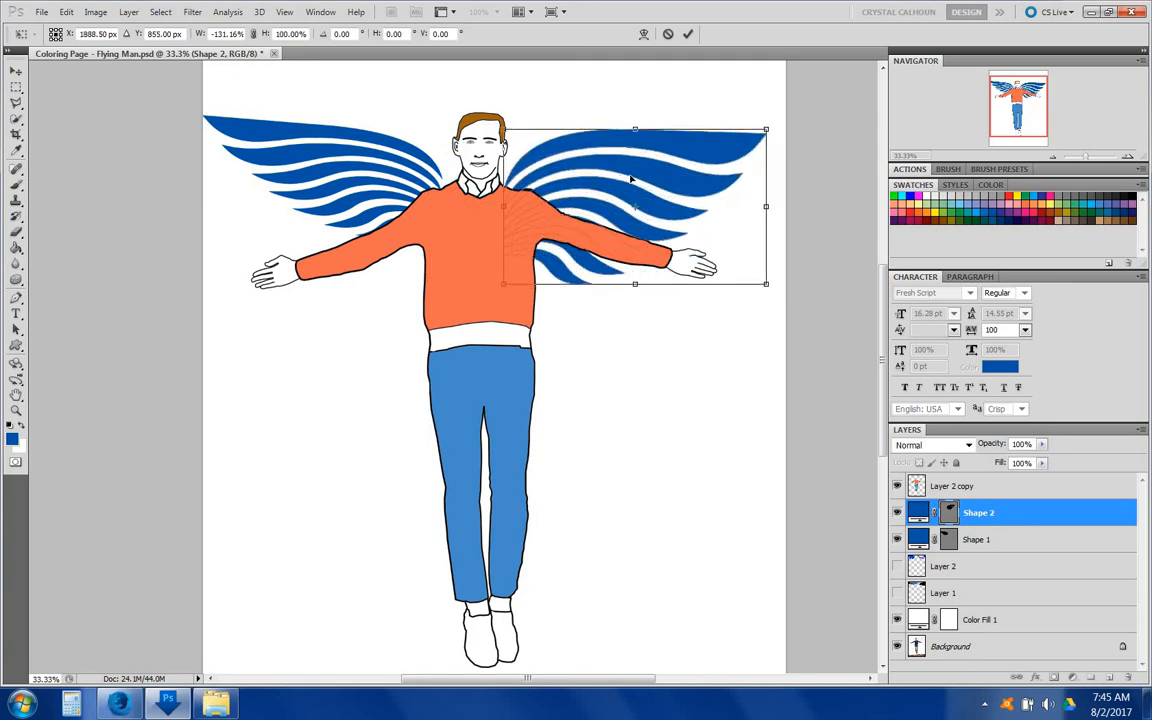
{"action": "key", "text": "Return"}
Step: Set the foreground color to black from the swatches
{"action": "left_click", "coordinate": [783, 352]}
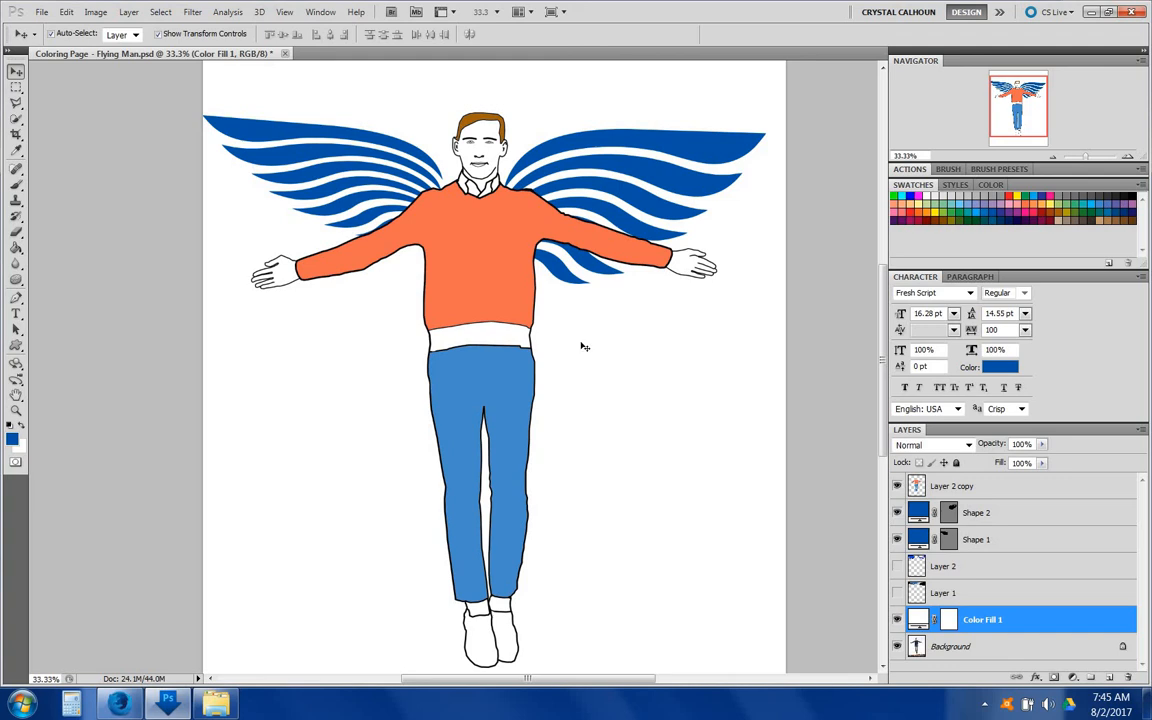
{"action": "left_click", "coordinate": [16, 298]}
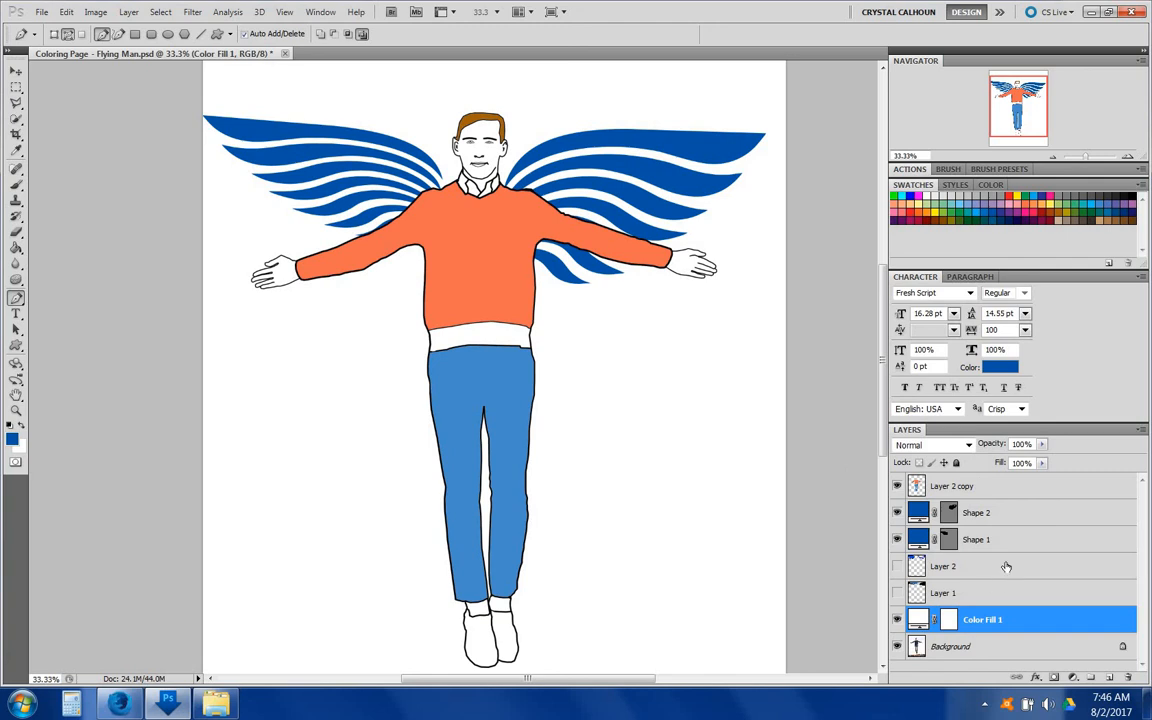
{"action": "scroll", "coordinate": [949, 624], "scroll_direction": "up", "scroll_amount": 3}
{"action": "scroll", "coordinate": [945, 619], "scroll_direction": "down", "scroll_amount": 2}
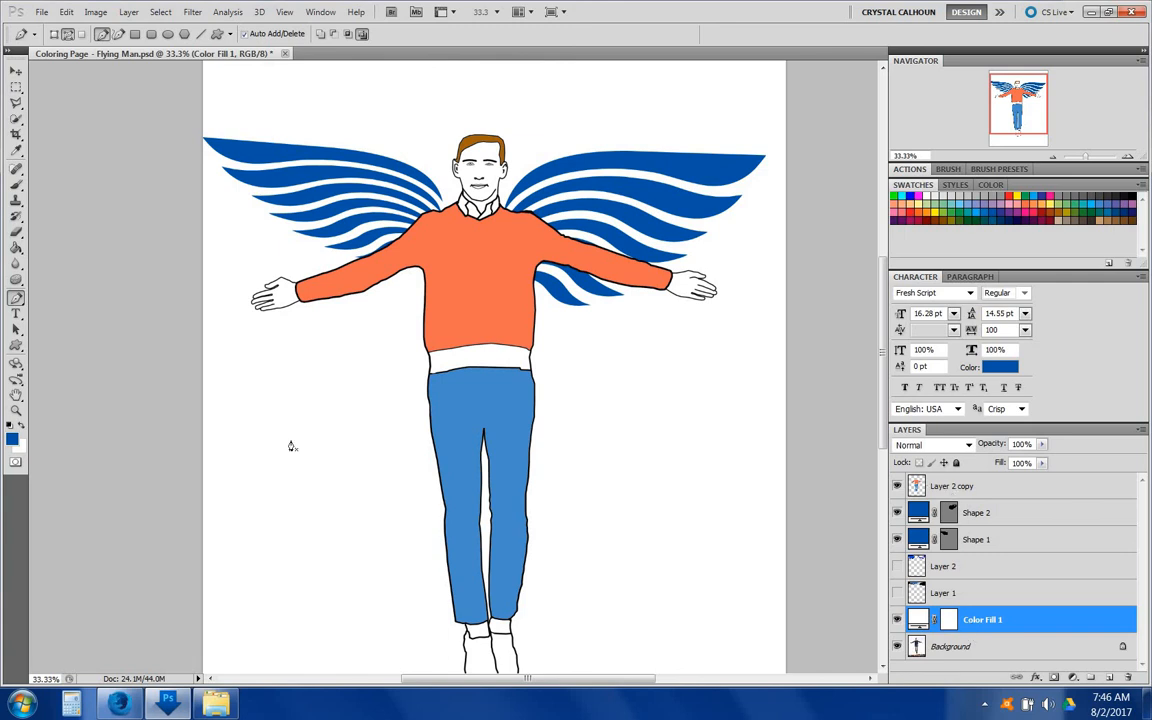
{"action": "left_click", "coordinate": [11, 438]}
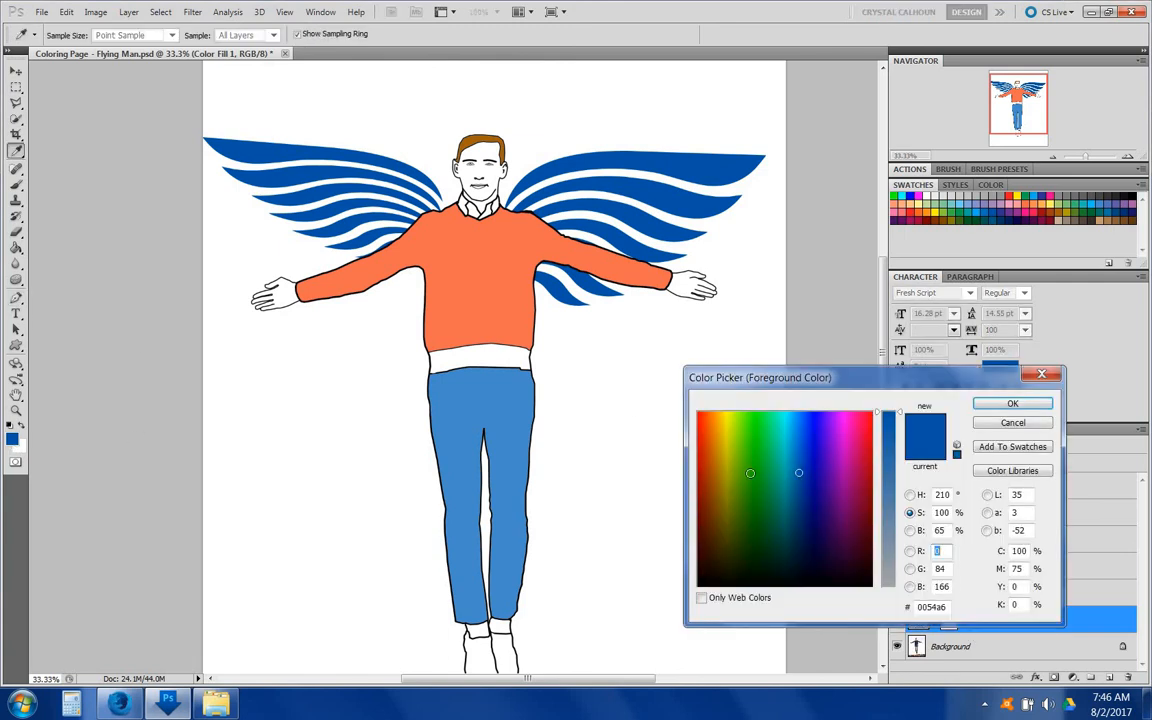
{"action": "left_click", "coordinate": [1131, 197]}
{"action": "key", "text": "Return"}
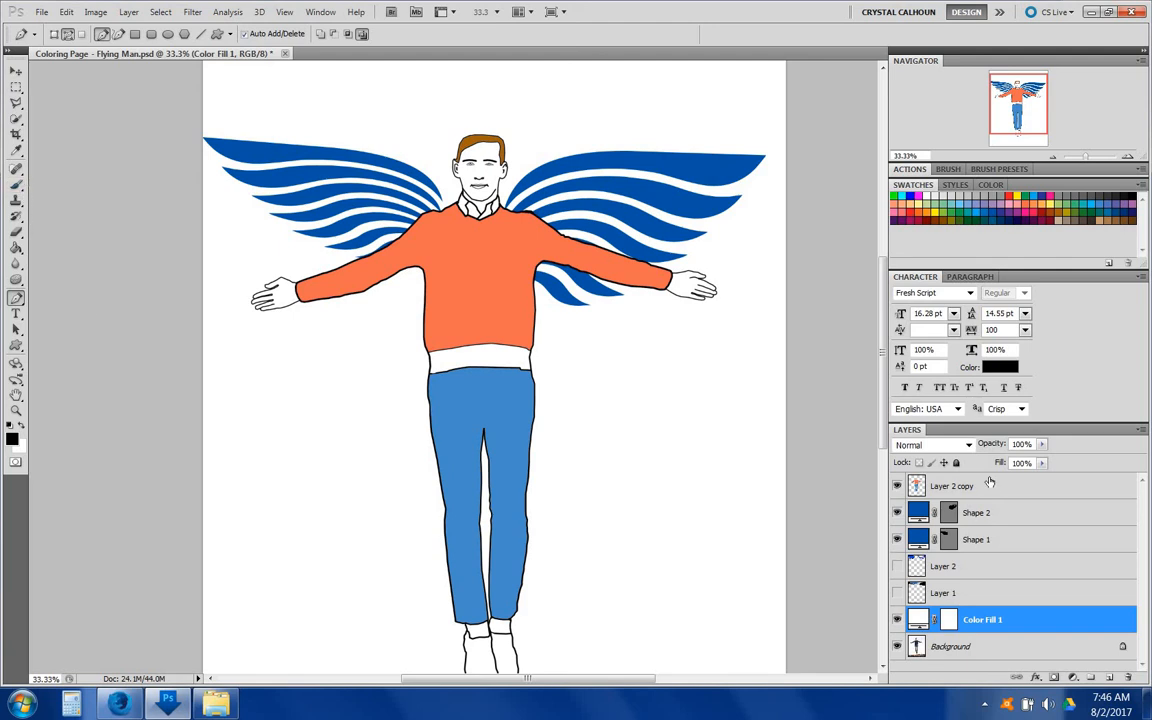
Step: Add a new layer above Layer 2 copy and pick a 21 px brush for the Pencil tool
{"action": "left_click", "coordinate": [940, 486]}
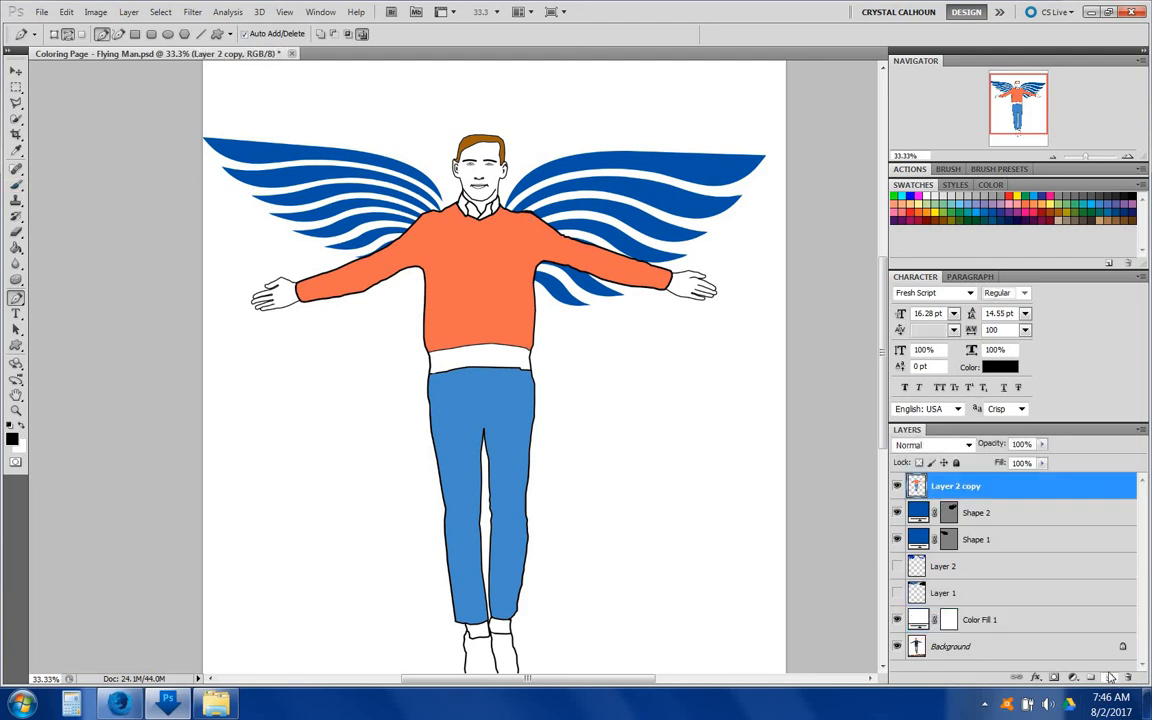
{"action": "key", "text": "ctrl+shift+alt+n"}
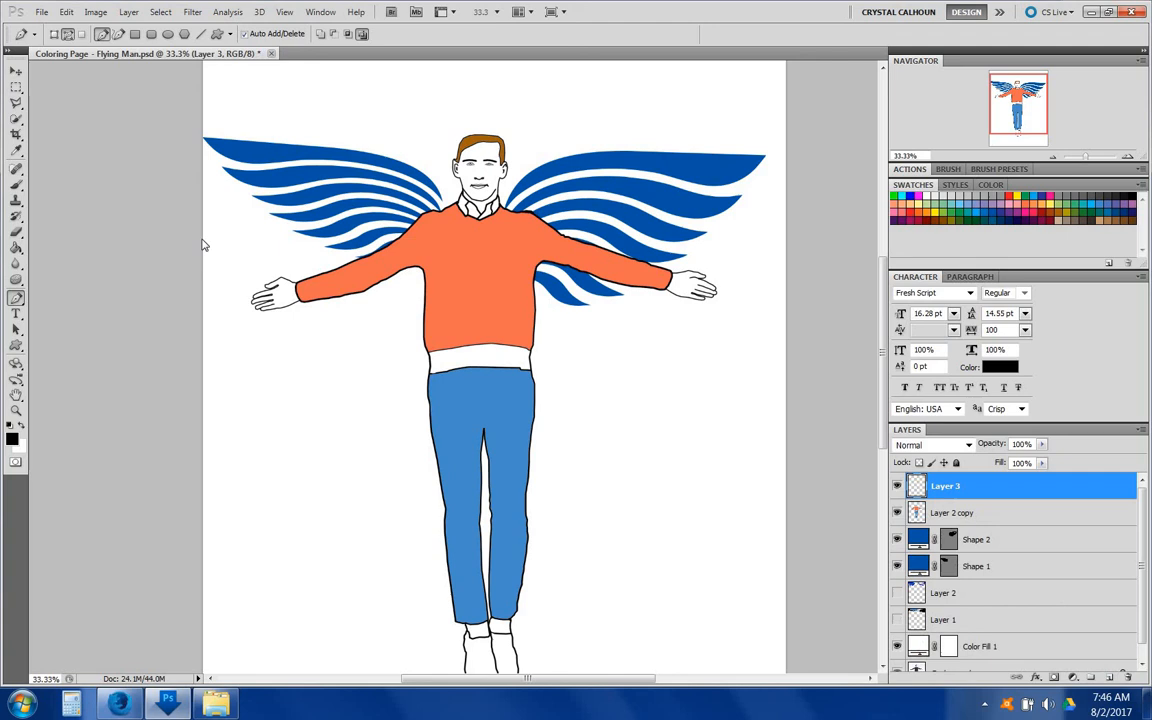
{"action": "left_click", "coordinate": [16, 184]}
{"action": "left_click", "coordinate": [70, 197]}
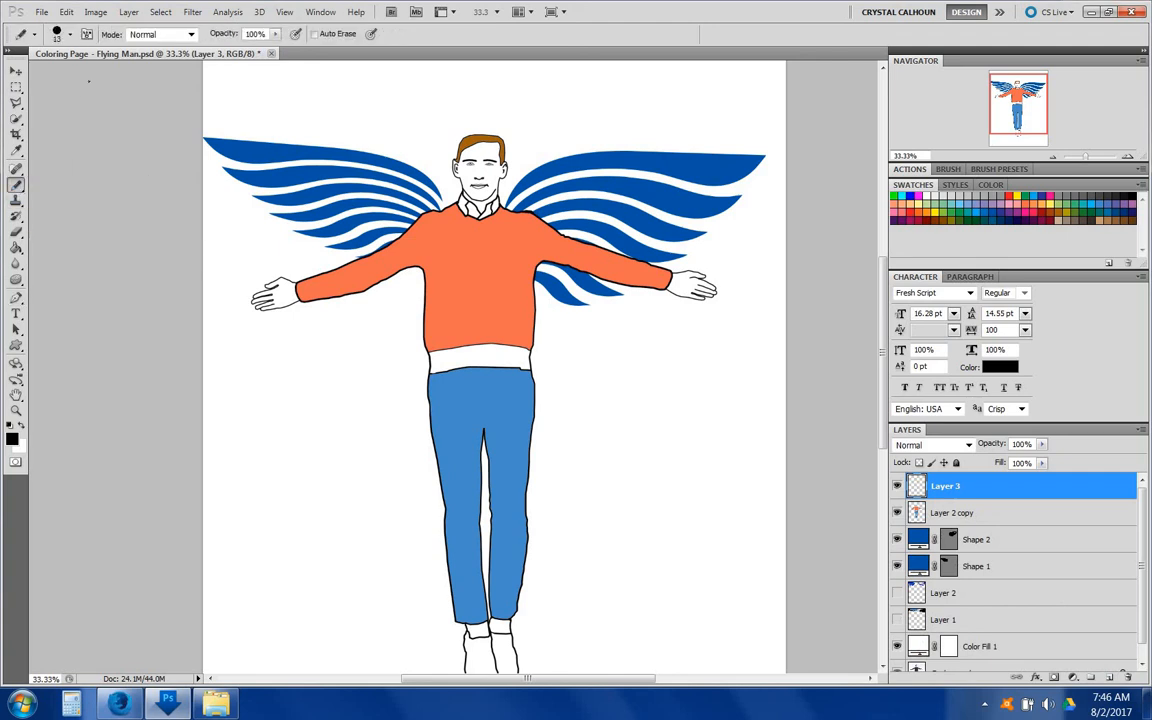
{"action": "left_click", "coordinate": [70, 34]}
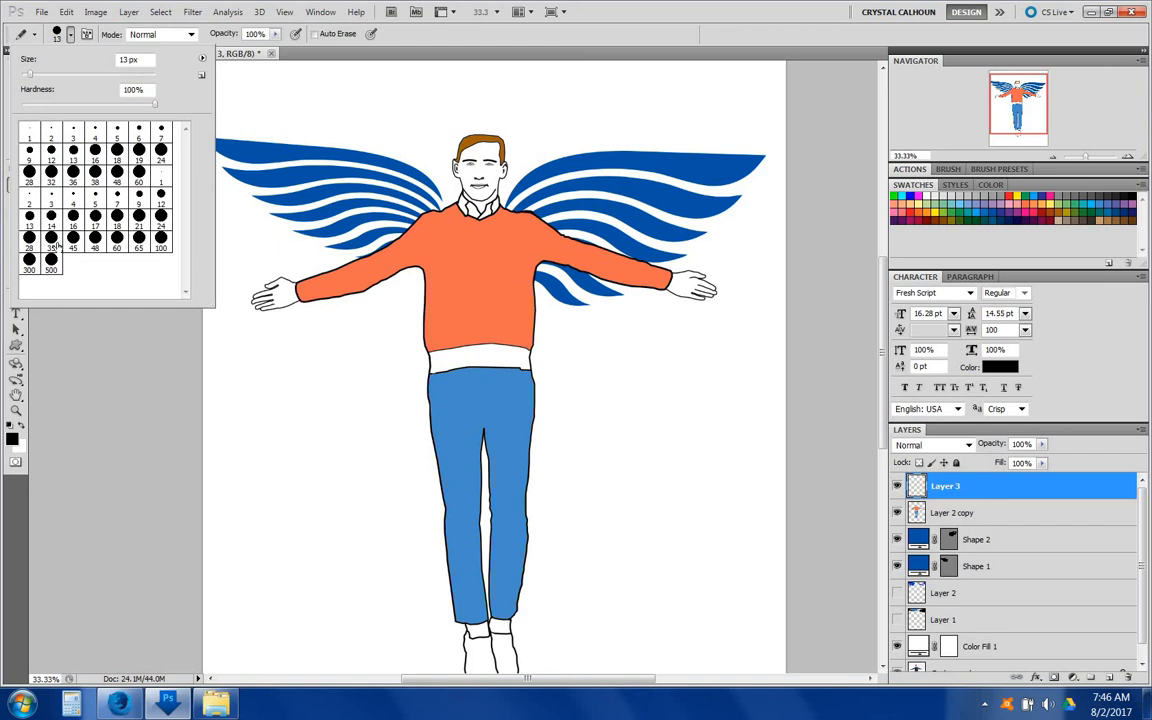
{"action": "left_click", "coordinate": [139, 216]}
Step: Pencil black arrows pointing at the sweater and the hair, plus a "?!" mark on the left
{"action": "left_click_drag", "start_coordinate": [383, 316], "coordinate": [290, 366]}
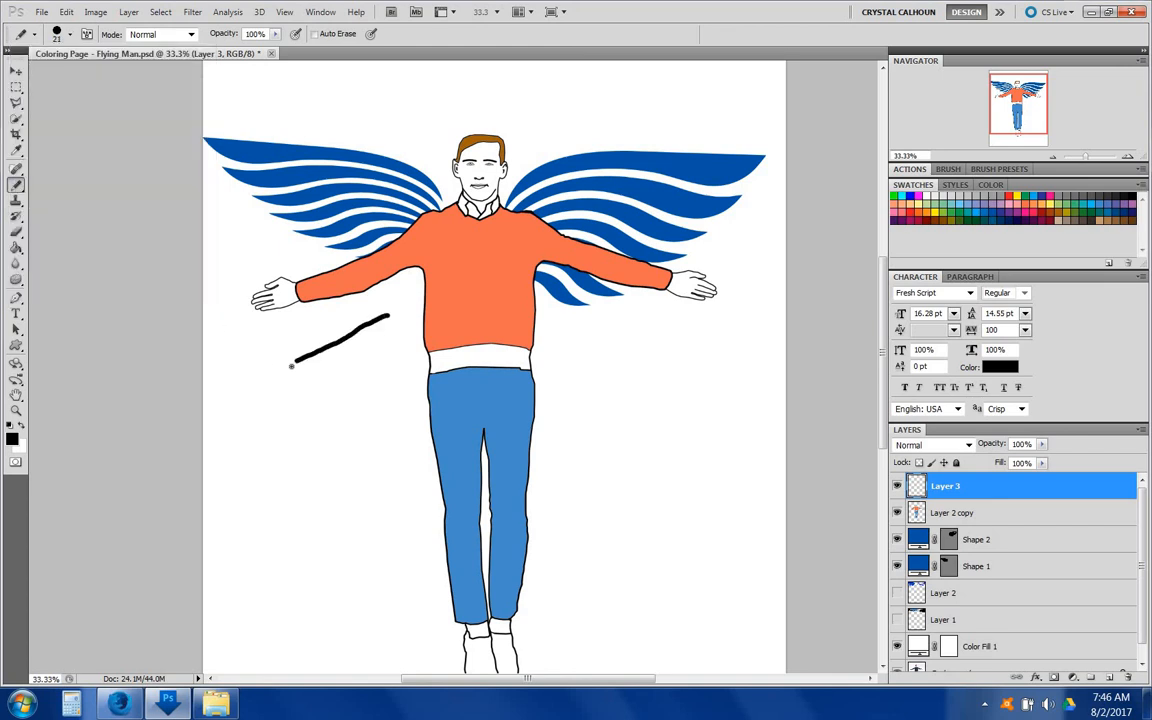
{"action": "mouse_move", "coordinate": [358, 311]}
{"action": "left_mouse_down"}
{"action": "mouse_move", "coordinate": [391, 313]}
{"action": "mouse_move", "coordinate": [386, 356]}
{"action": "left_mouse_up"}
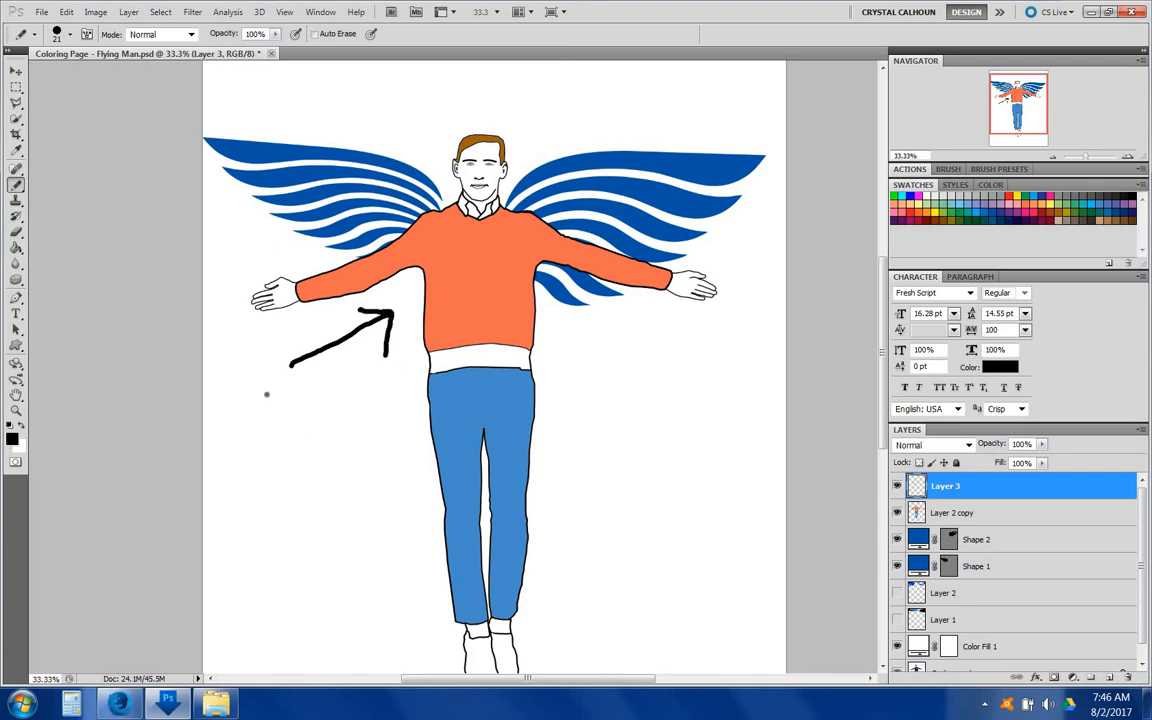
{"action": "left_click_drag", "start_coordinate": [241, 385], "coordinate": [255, 440]}
{"action": "left_click", "coordinate": [255, 469]}
{"action": "left_click_drag", "start_coordinate": [289, 386], "coordinate": [289, 425]}
{"action": "mouse_move", "coordinate": [636, 68]}
{"action": "left_mouse_down"}
{"action": "mouse_move", "coordinate": [523, 147]}
{"action": "mouse_move", "coordinate": [538, 147]}
{"action": "mouse_move", "coordinate": [529, 142]}
{"action": "left_mouse_up"}
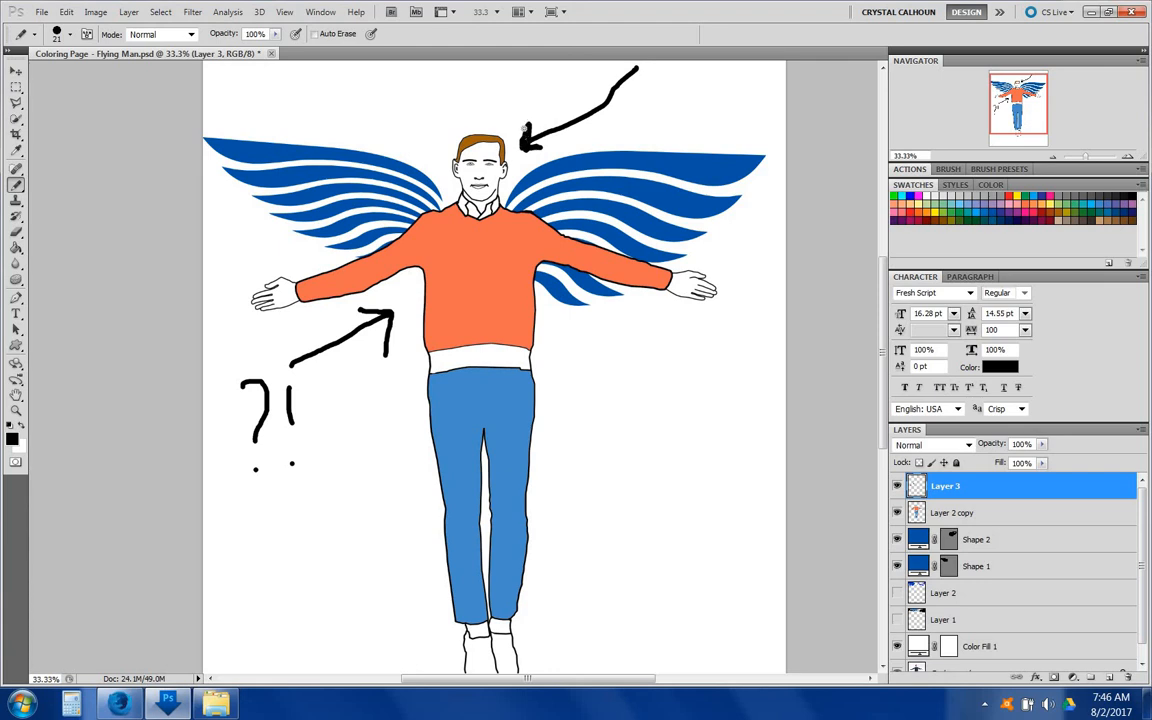